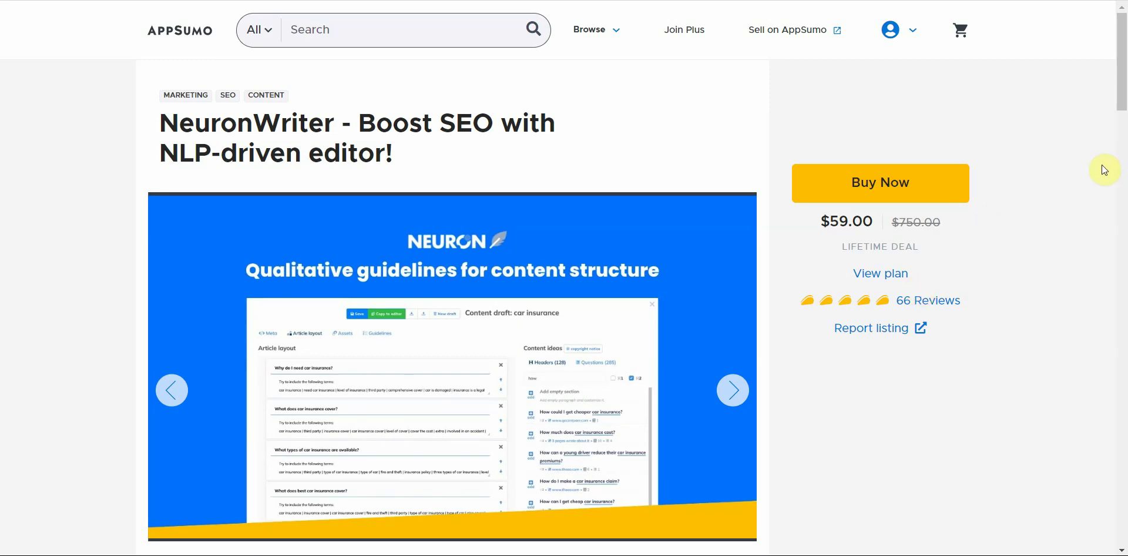
Step: Review the NeuronWriter deal page, from the feature description to the plan and code stacking details
left_click_drag(1123, 91, 1115, 183)
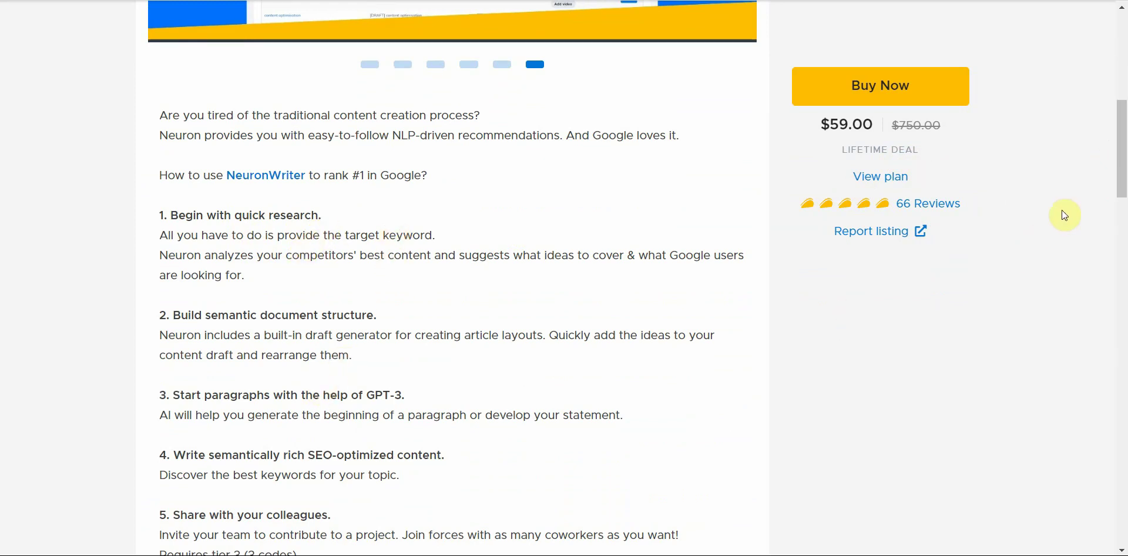
left_click_drag(1123, 177, 1123, 221)
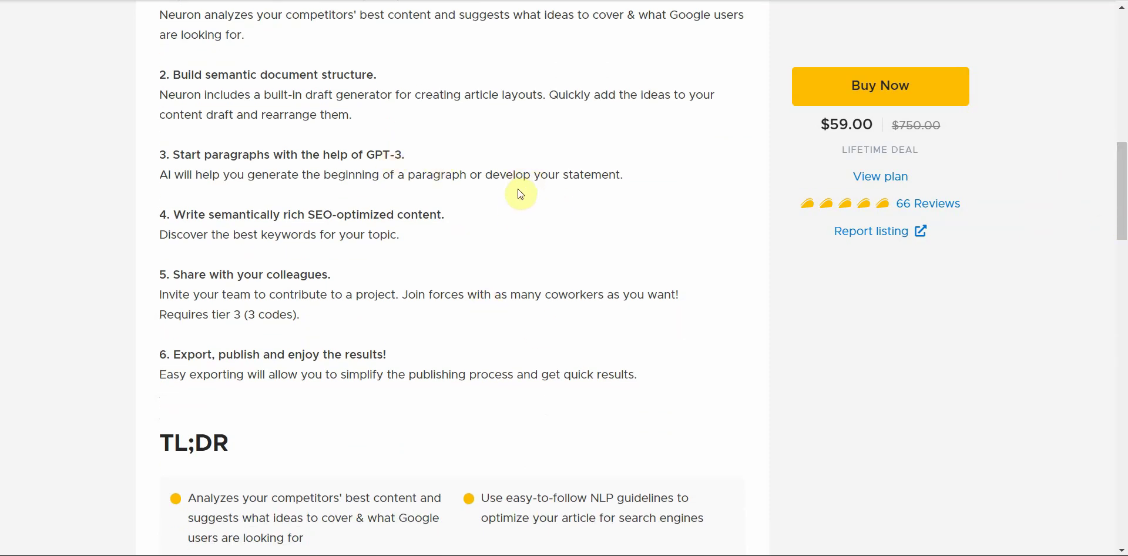
left_click_drag(1123, 226, 1122, 64)
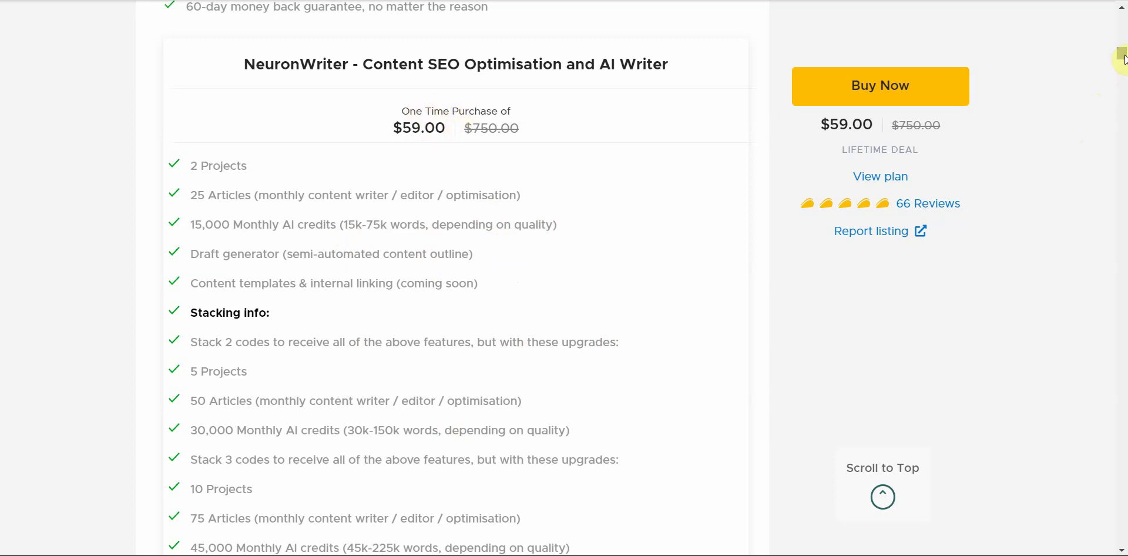
left_click_drag(1123, 66, 1122, 18)
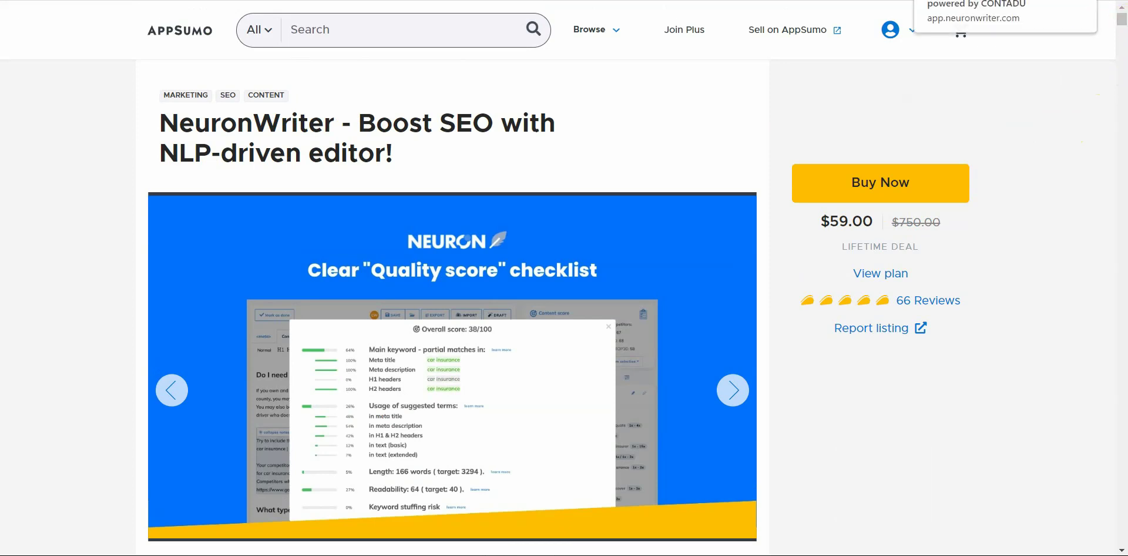
Step: Switch to NeuronWriter and create a project for digitalnomadinstitute.com with the United States google.COM search engine and English as default language
left_click(803, 182)
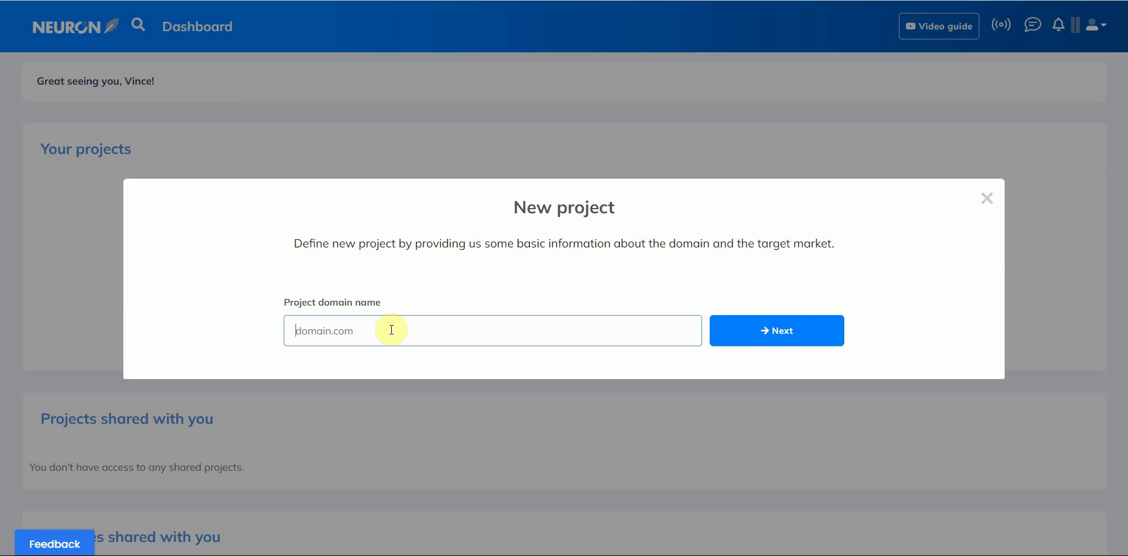
type("digitalnomadinstitute.com")
left_click(801, 338)
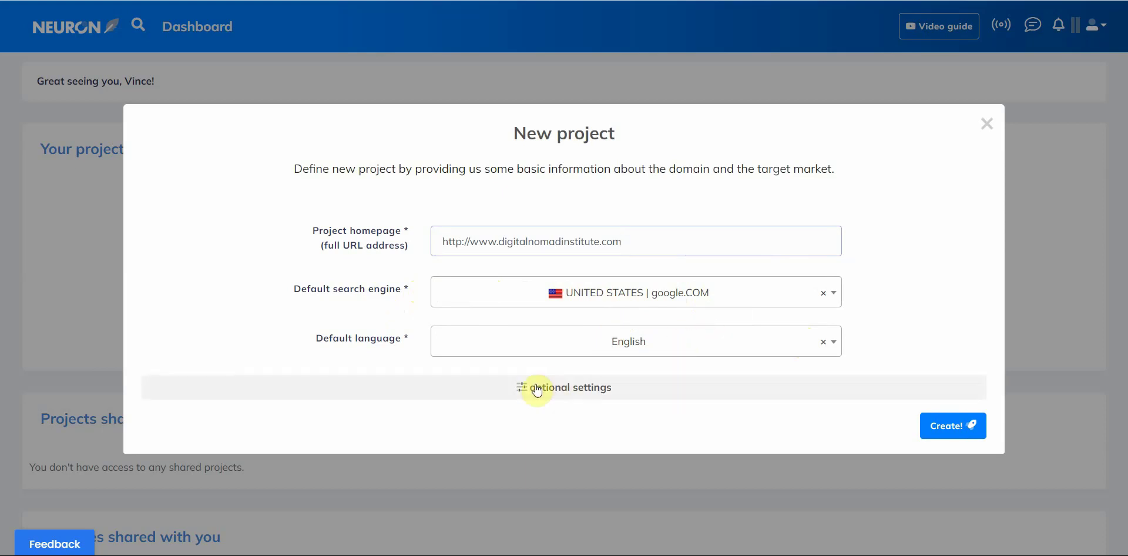
left_click(515, 390)
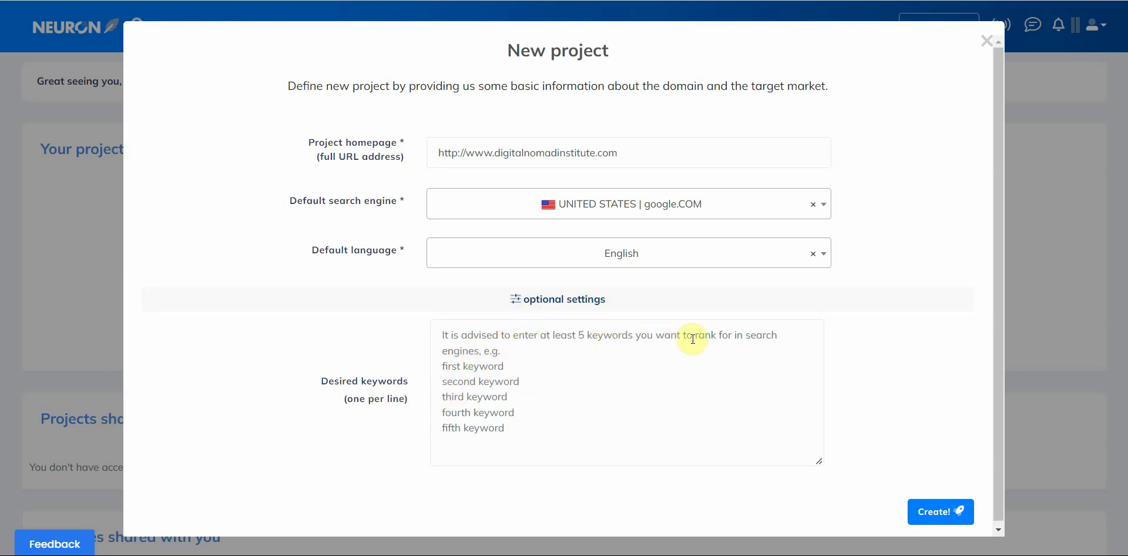
left_click(516, 300)
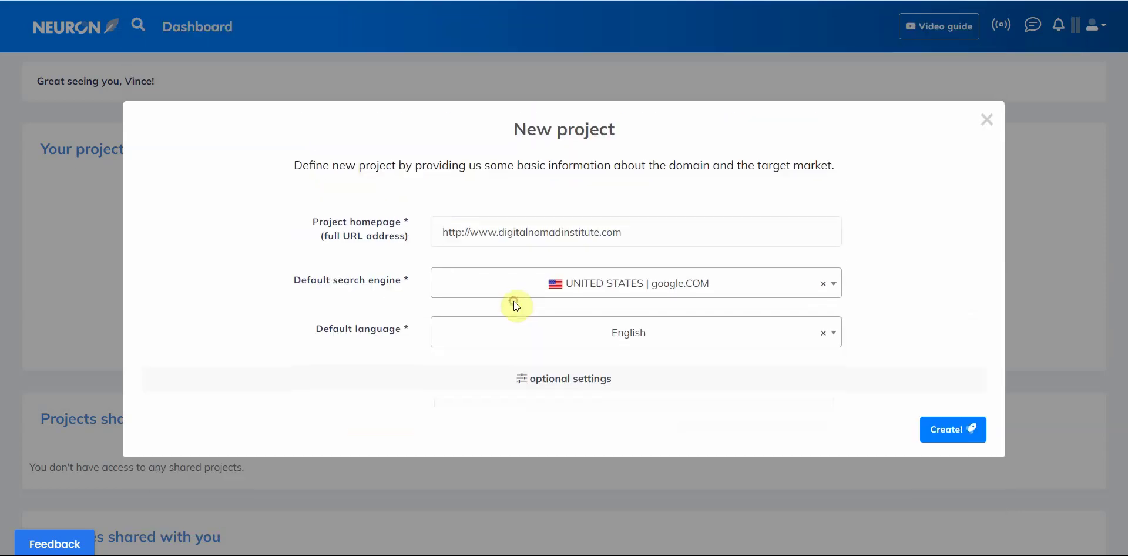
left_click(940, 430)
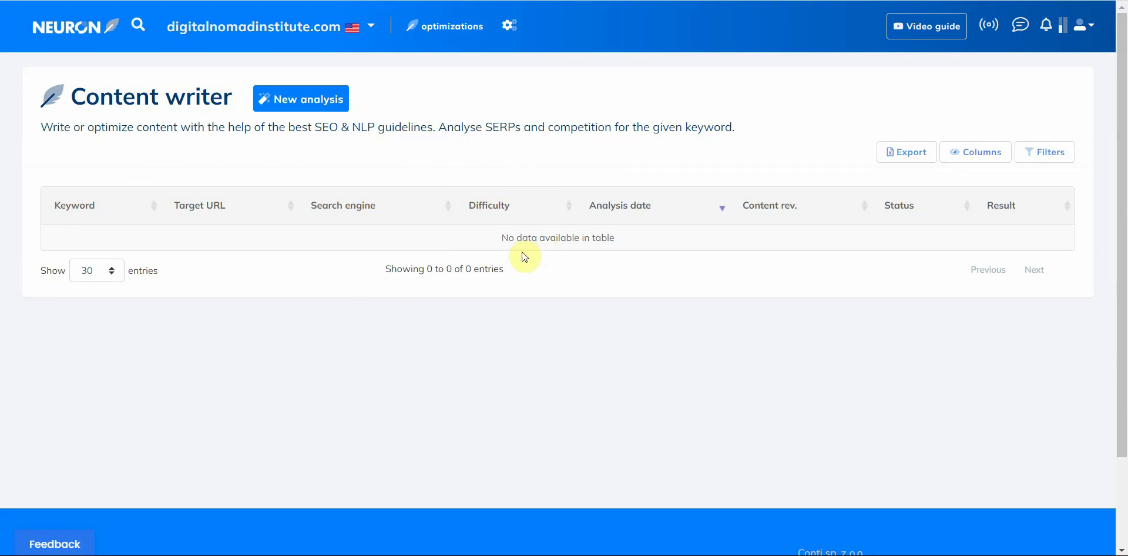
Step: Start a new content analysis for the keyword "AI Content Writing Tools" in English for the United States search engine
left_click(314, 100)
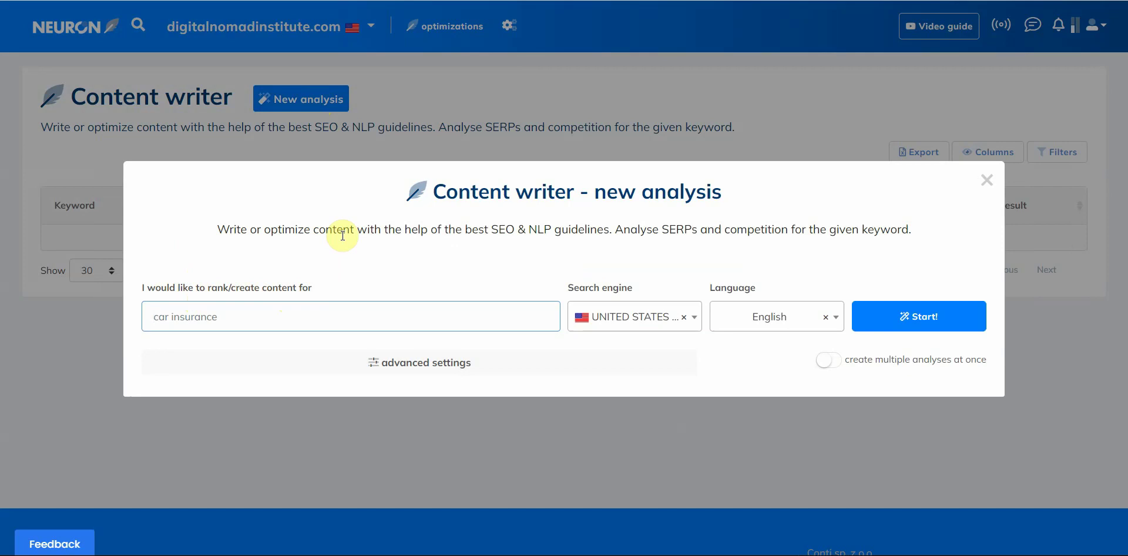
type("AI")
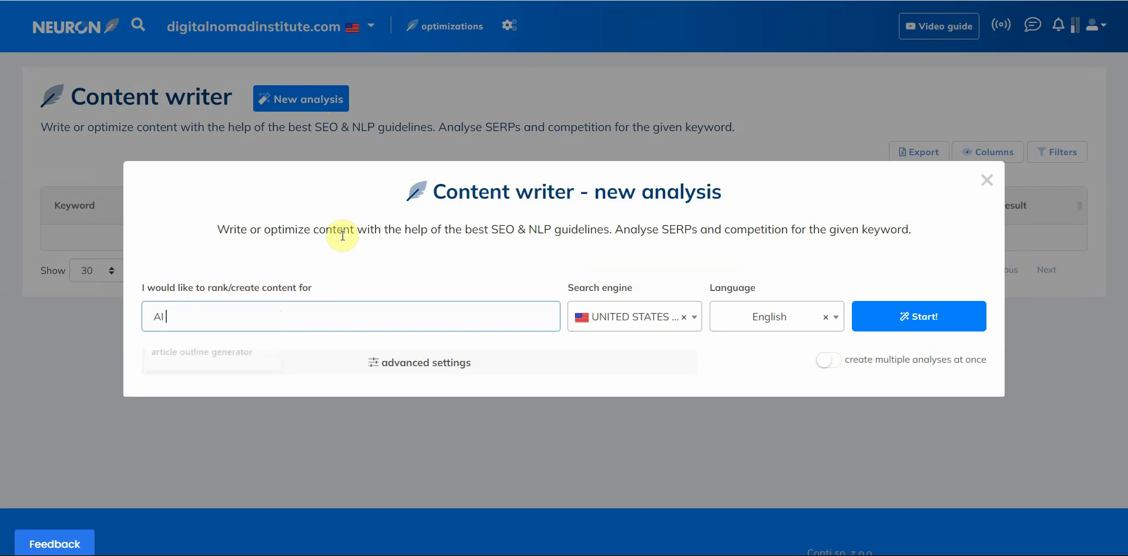
type(" Content W")
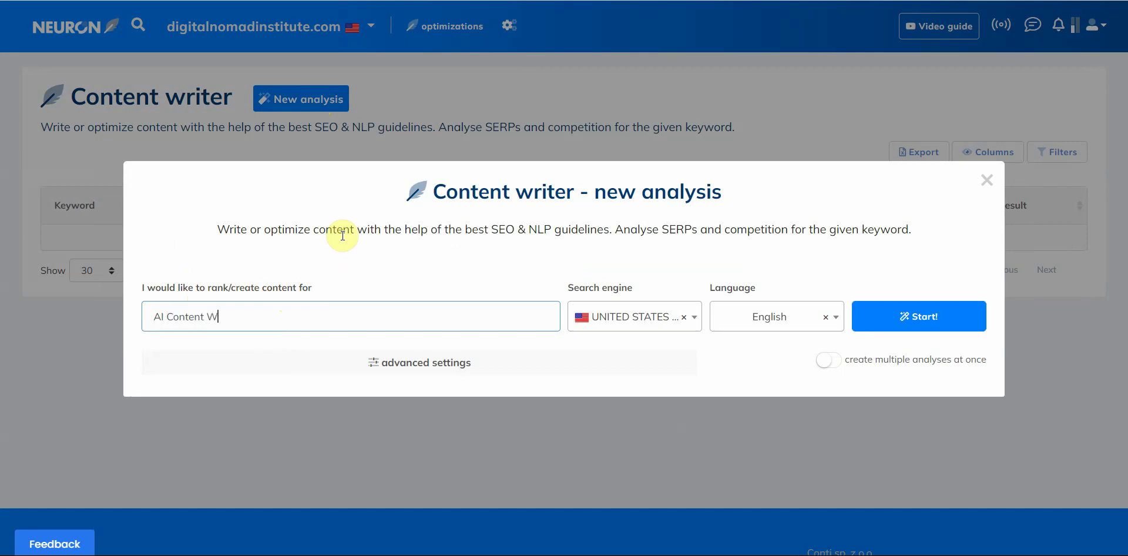
type("rting")
key("BackSpace")
key("BackSpace")
key("BackSpace")
key("BackSpace")
key("BackSpace")
type("iting Tools")
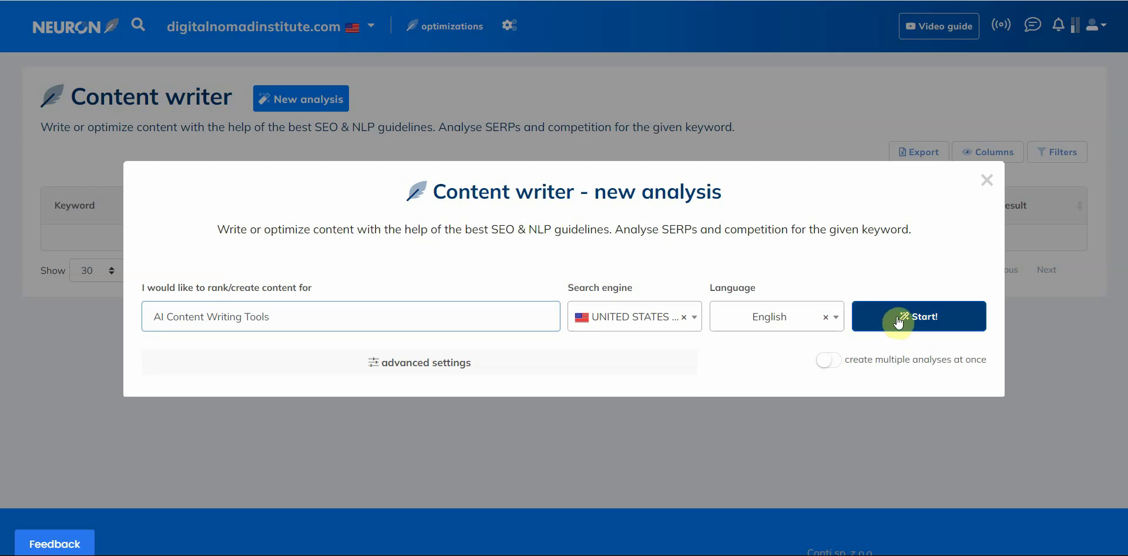
left_click(918, 314)
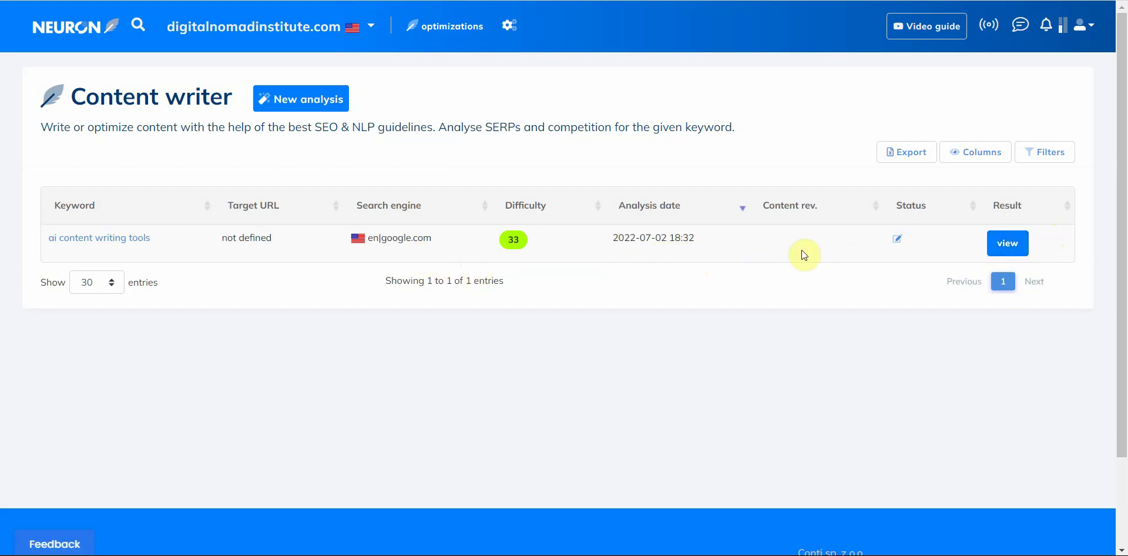
Step: Open the "ai content writing tools" analysis and examine the ranked competitors' content scores, word lengths, page titles and URLs
left_click(1008, 247)
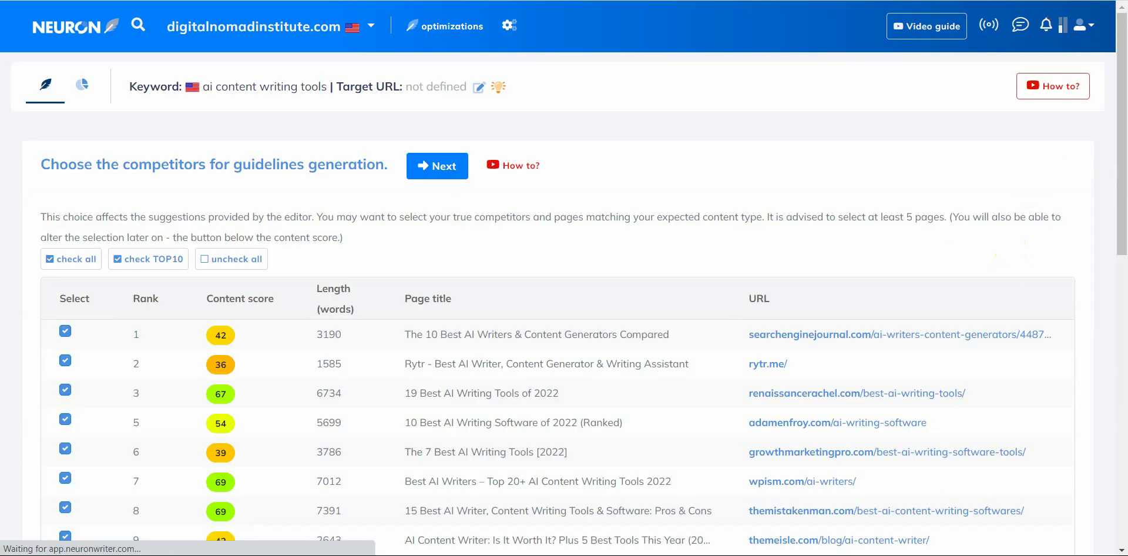
scroll(1122, 162, "down", 1)
left_click_drag(1121, 165, 1096, 175)
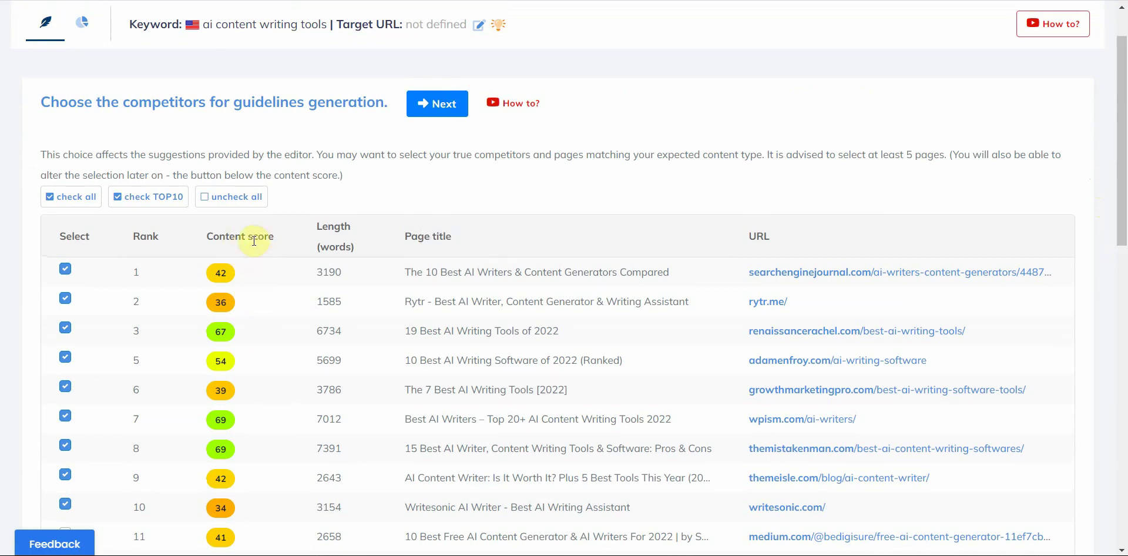
left_click_drag(1121, 143, 1122, 158)
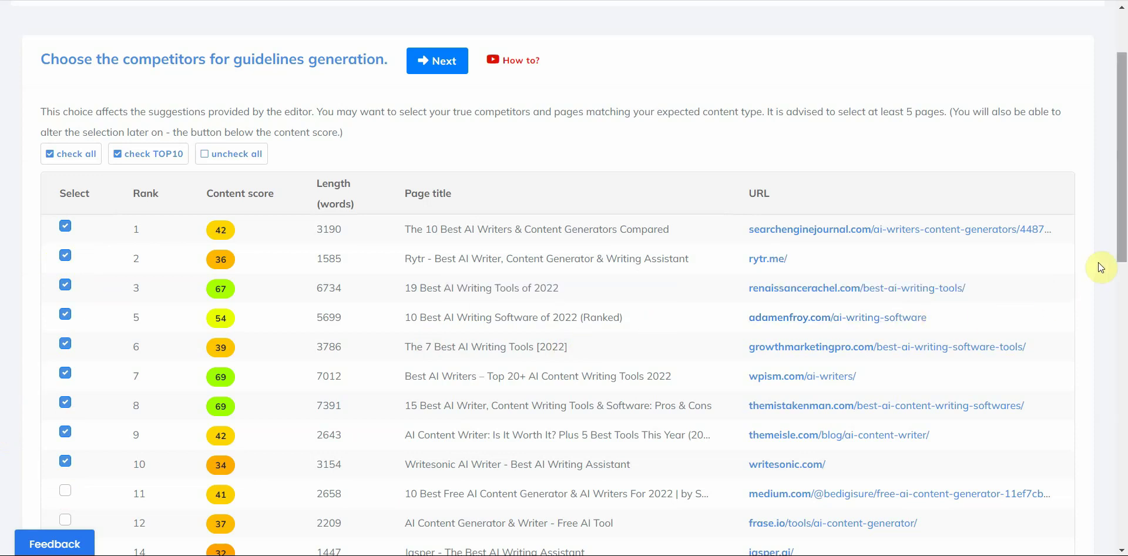
left_click_drag(1122, 252, 1124, 288)
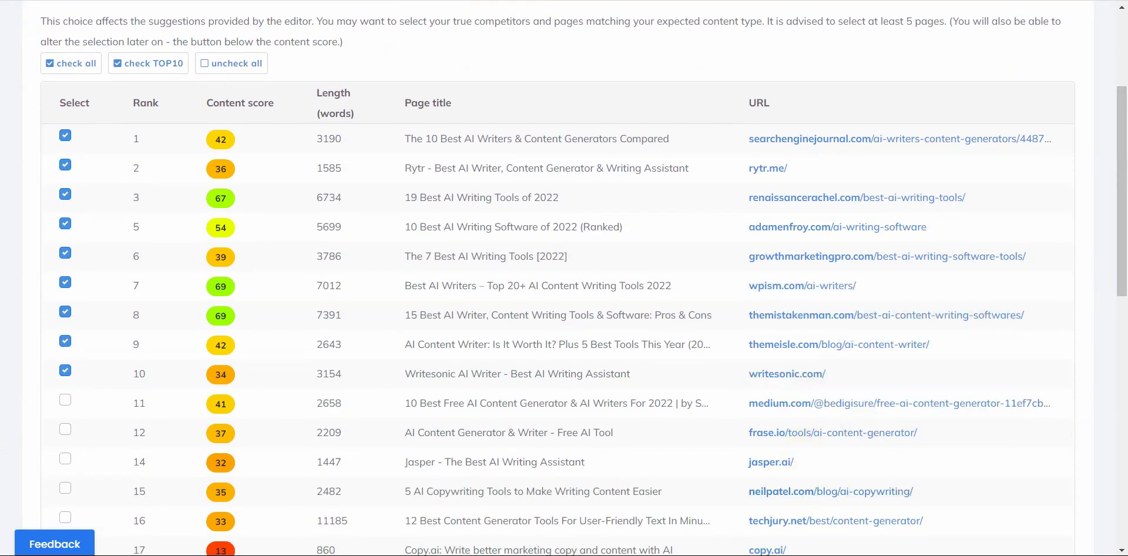
left_click_drag(1122, 294, 1121, 267)
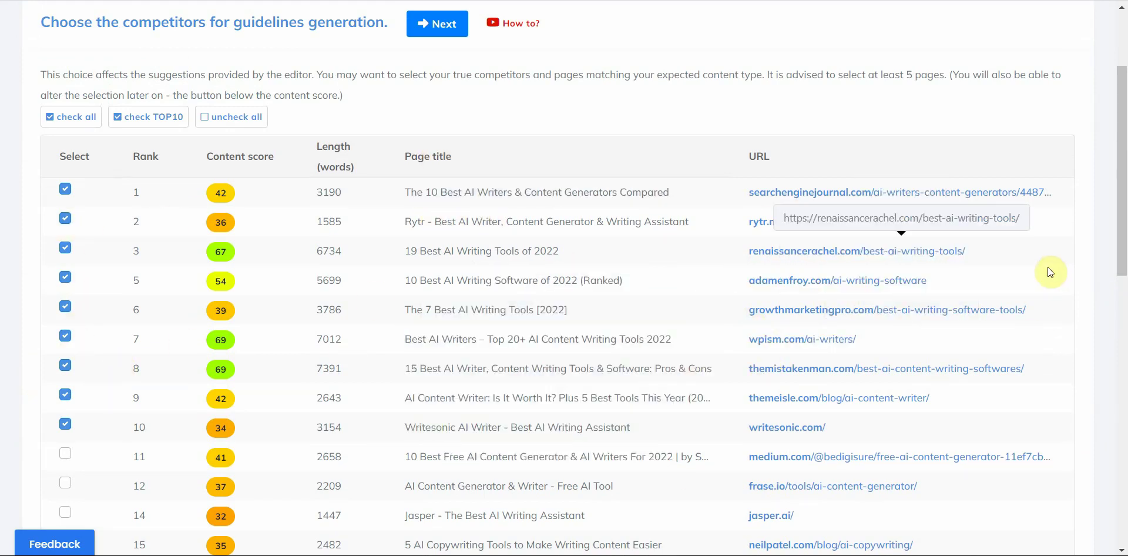
mouse_move(1118, 234)
left_mouse_down()
mouse_move(1118, 438)
mouse_move(1118, 237)
left_mouse_up()
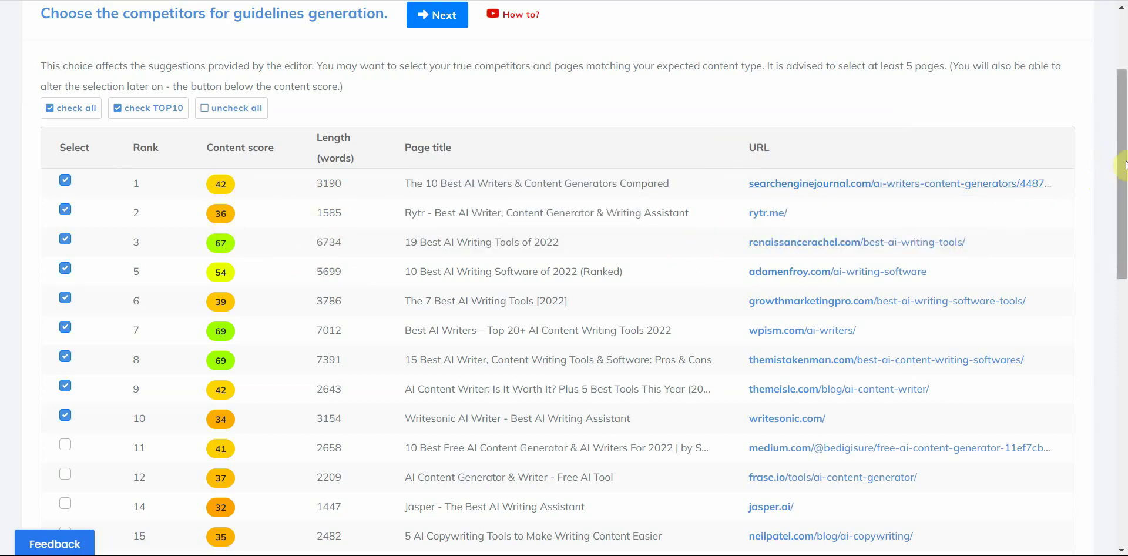
mouse_move(1122, 166)
left_mouse_down()
mouse_move(1123, 230)
mouse_move(1120, 158)
left_mouse_up()
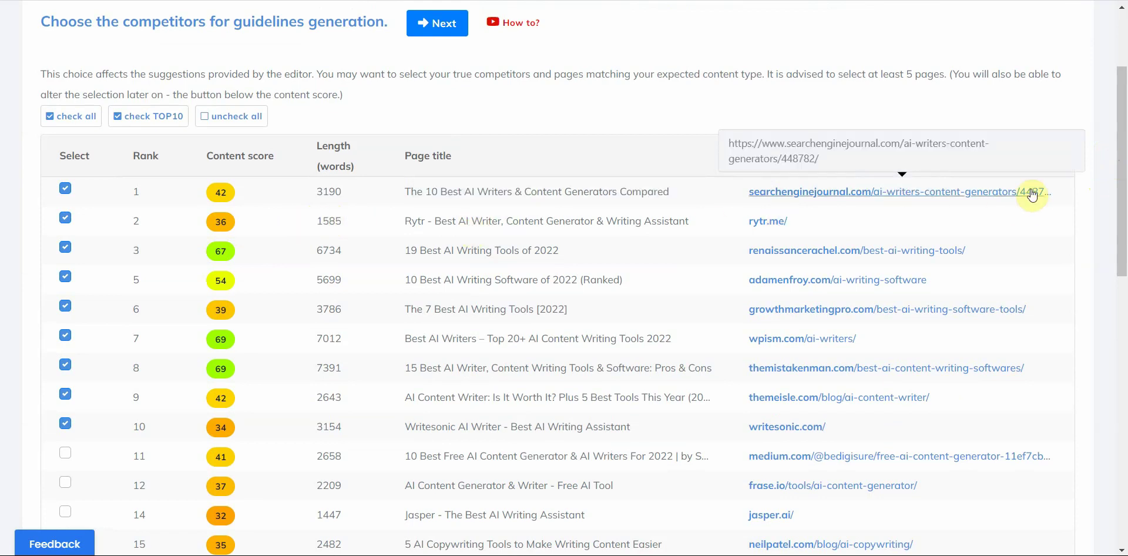
left_click_drag(1123, 174, 1098, 451)
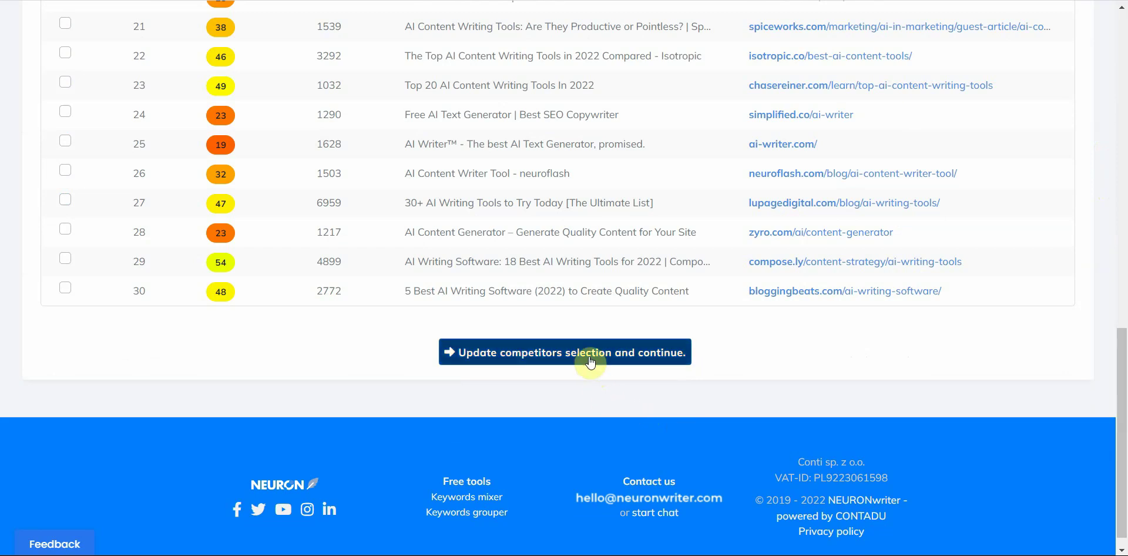
left_click_drag(1118, 382, 1117, 110)
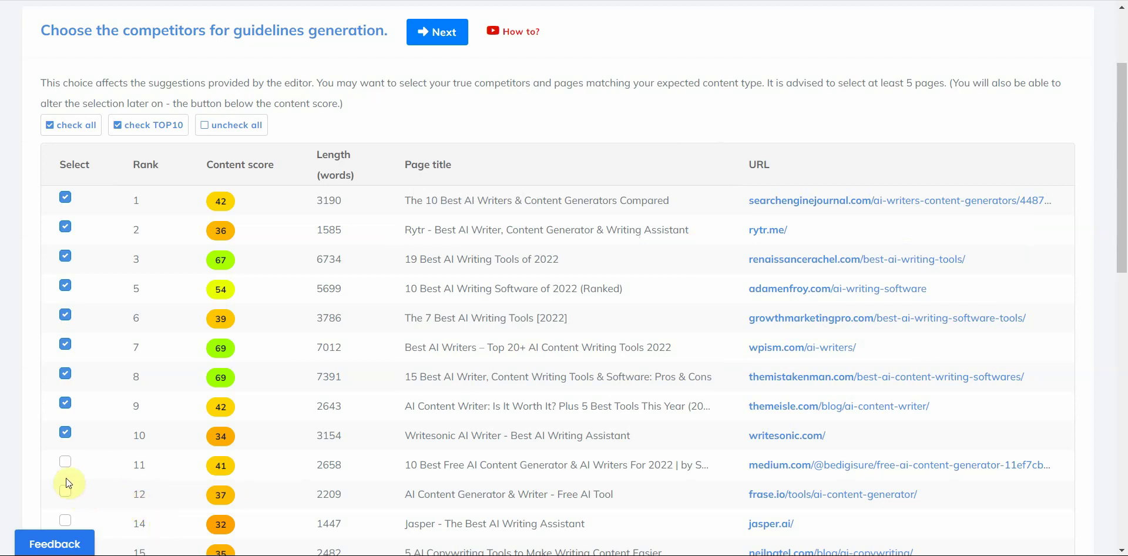
Step: Add the jasper.ai and neilpatel.com pages to the selected competitors and continue to the content editor with the updated selection
left_click(65, 493)
left_click_drag(1120, 213, 1121, 257)
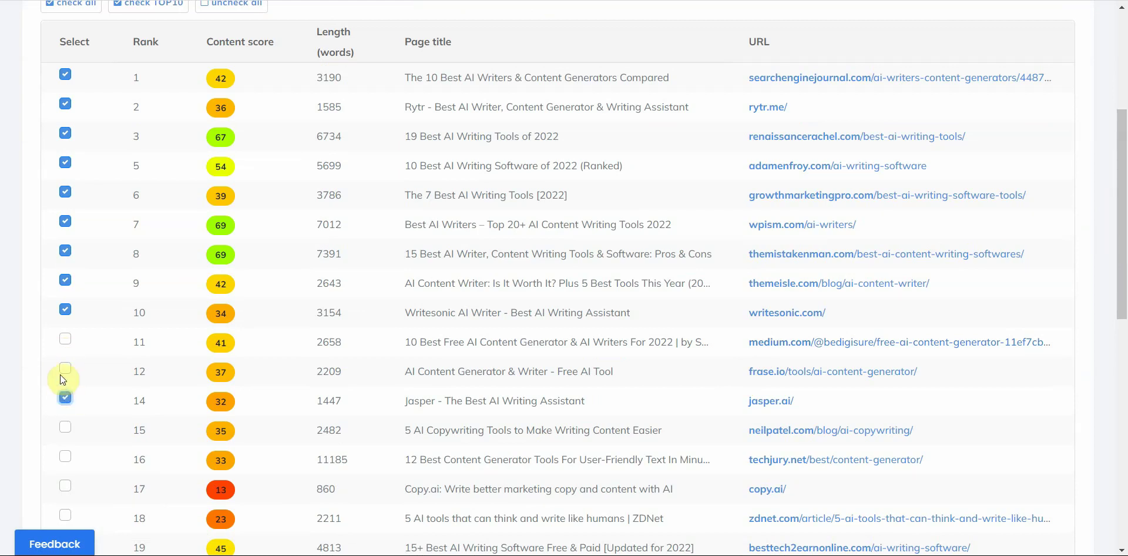
left_click(65, 427)
left_click_drag(1122, 214, 1122, 392)
left_click(594, 467)
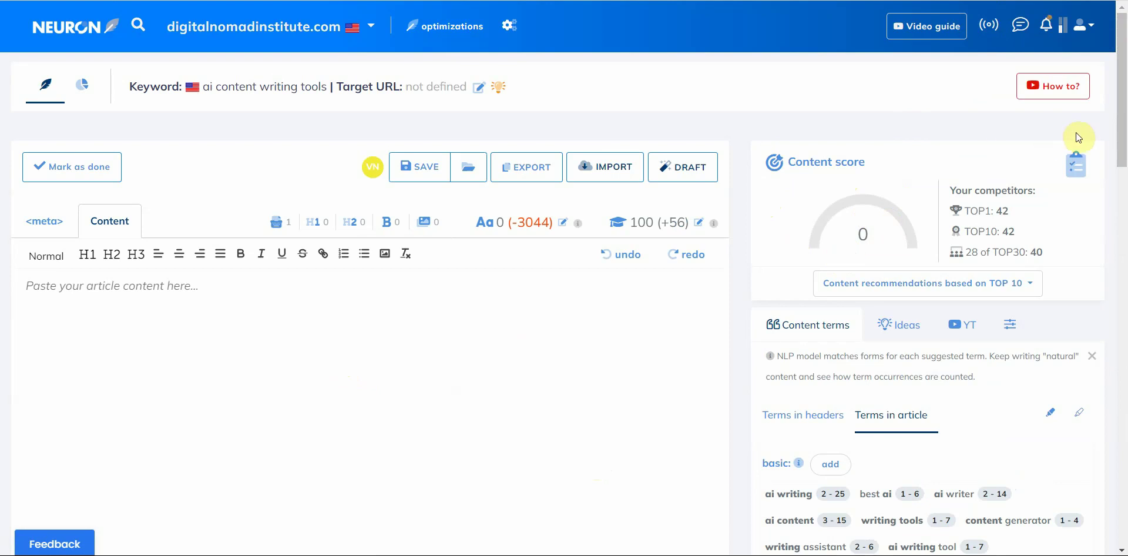
Step: Examine the suggested basic terms for the article text, including the options and usage statistics of "ai writing"
left_click_drag(1122, 134, 1123, 167)
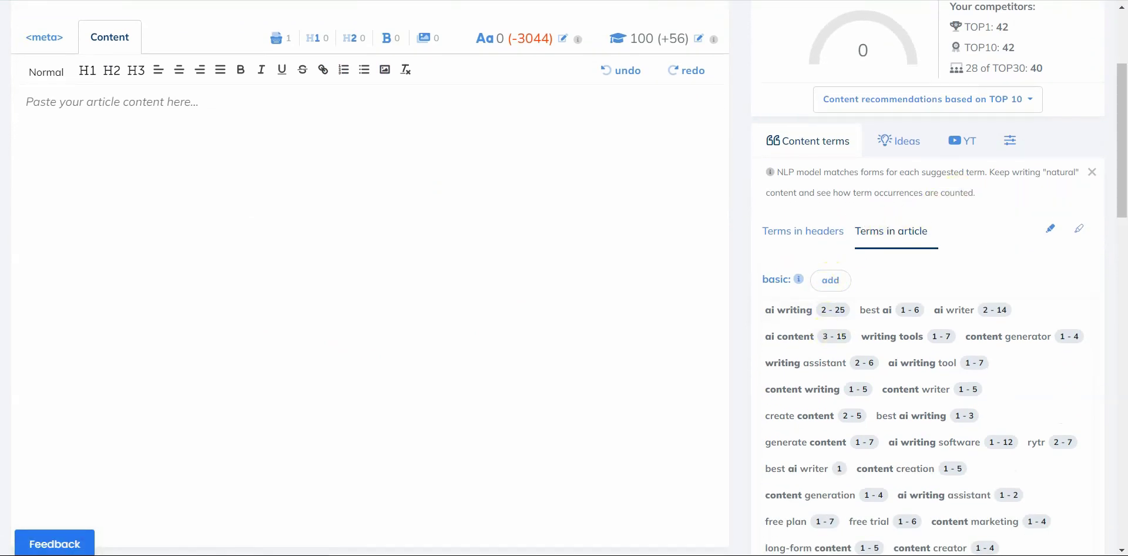
left_click_drag(1124, 152, 1123, 189)
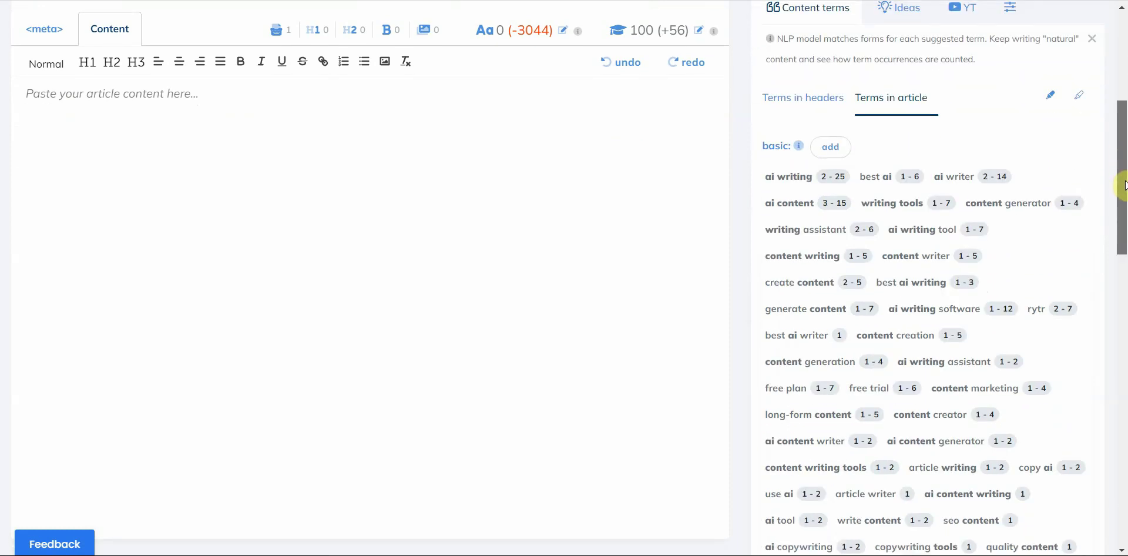
left_click(801, 178)
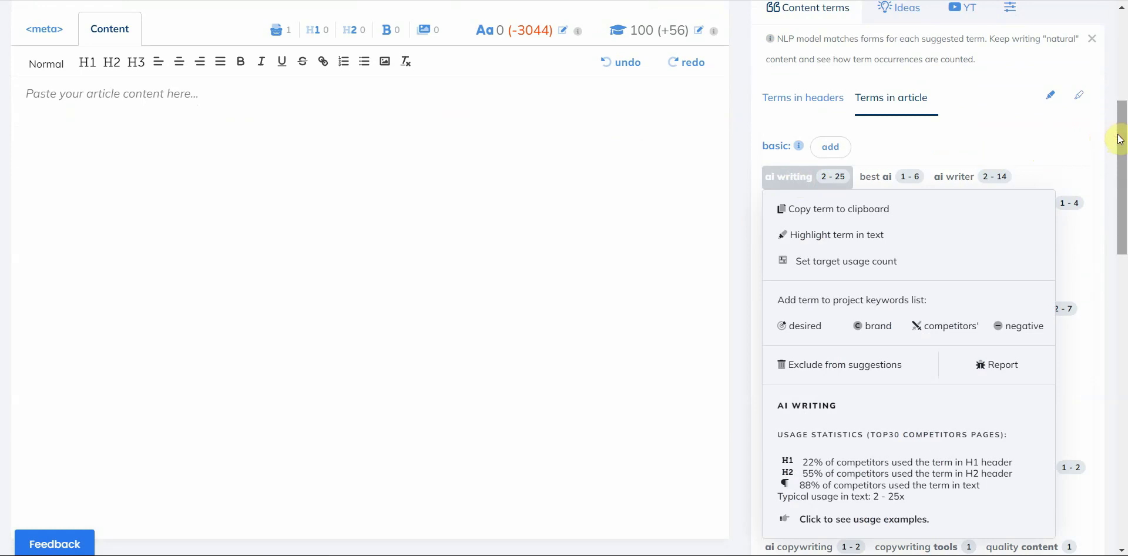
left_click(1021, 145)
mouse_move(1118, 176)
left_mouse_down()
mouse_move(1117, 304)
mouse_move(1120, 163)
left_mouse_up()
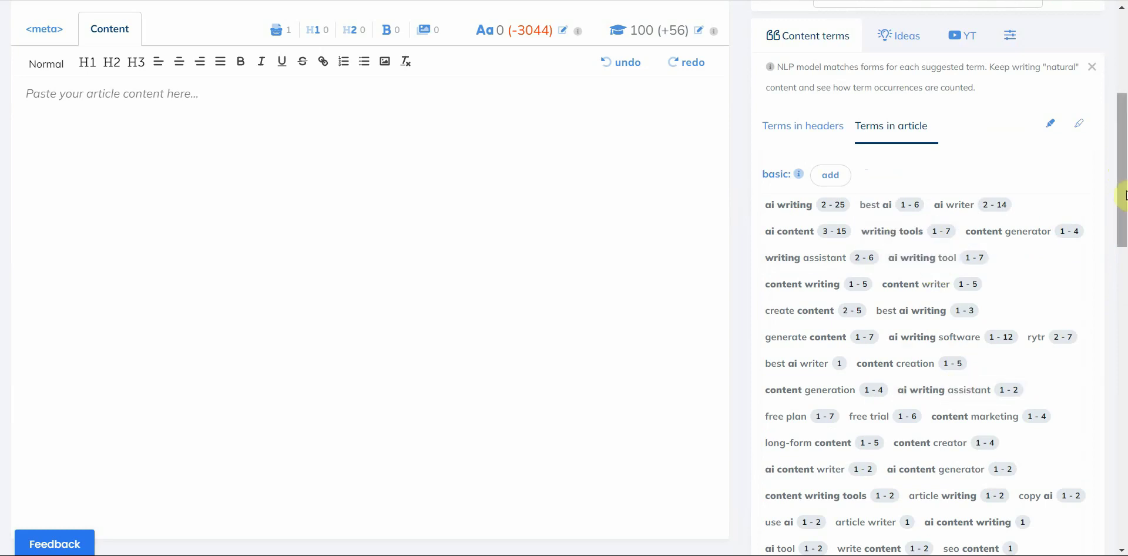
left_click_drag(1123, 192, 1121, 217)
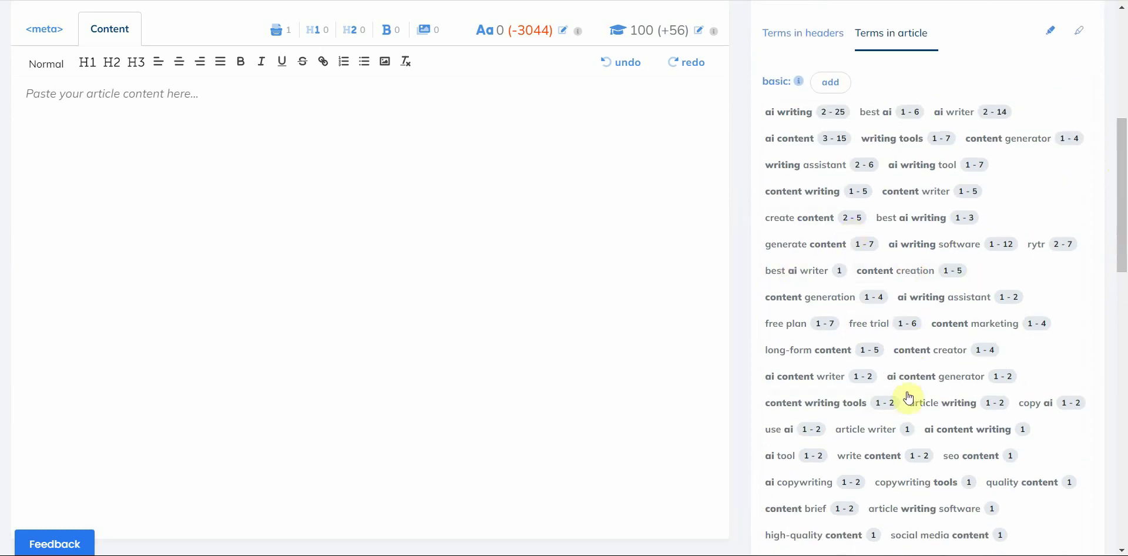
left_click_drag(1119, 252, 1112, 136)
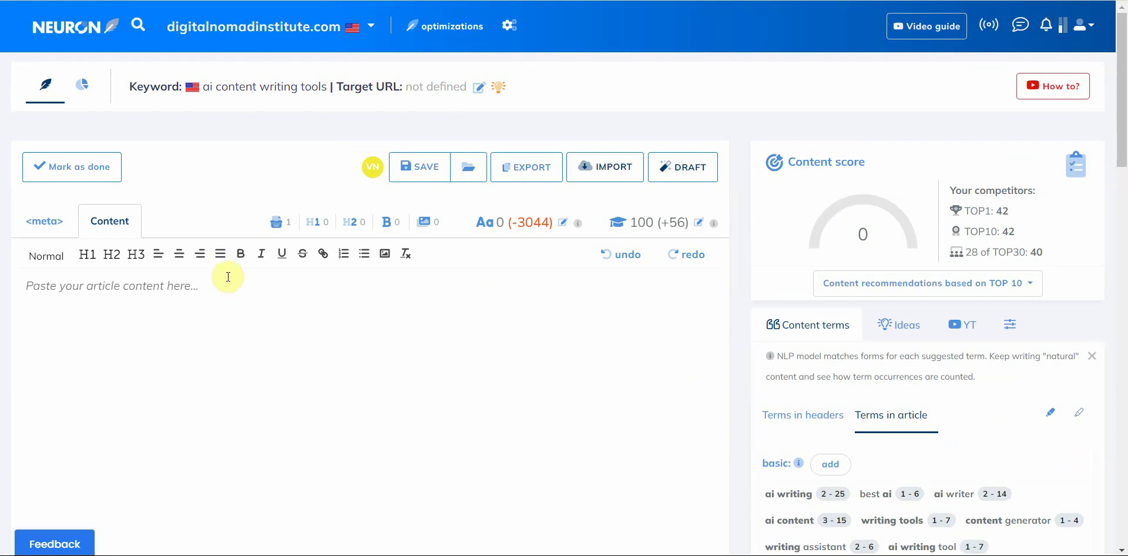
Step: Open the draft generator, add the section "What are the best AI writing tools?" to the article layout, and review its suggested terms
left_click(684, 178)
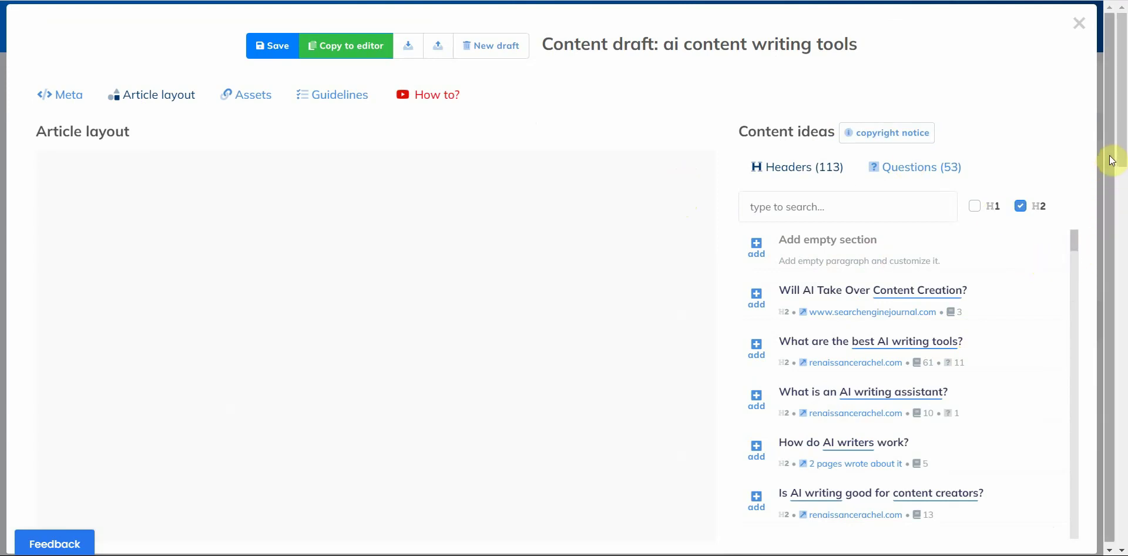
mouse_move(1072, 245)
left_mouse_down()
mouse_move(1080, 439)
mouse_move(1070, 514)
mouse_move(1078, 233)
left_mouse_up()
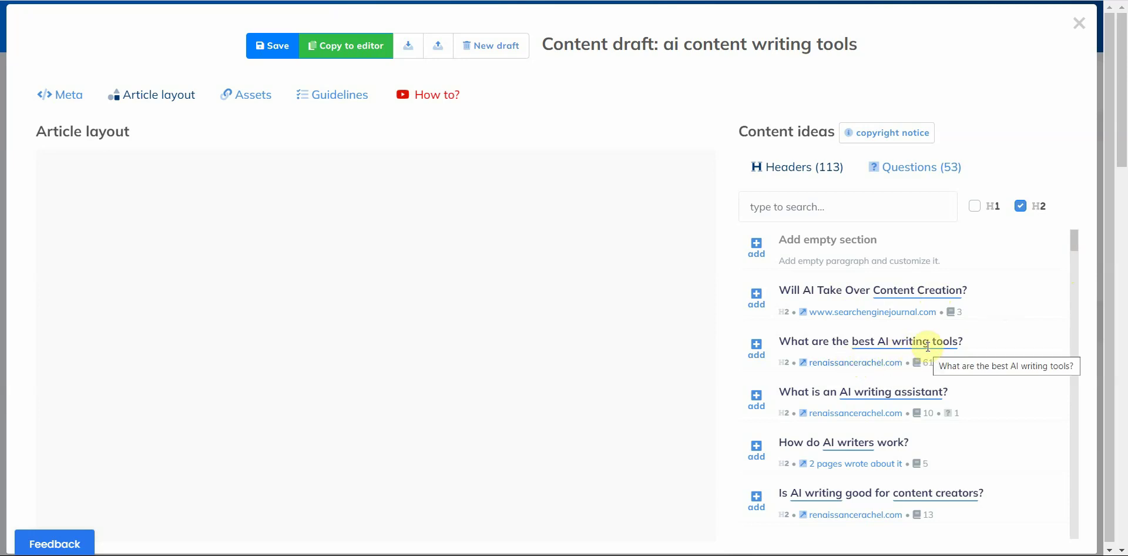
left_click(758, 355)
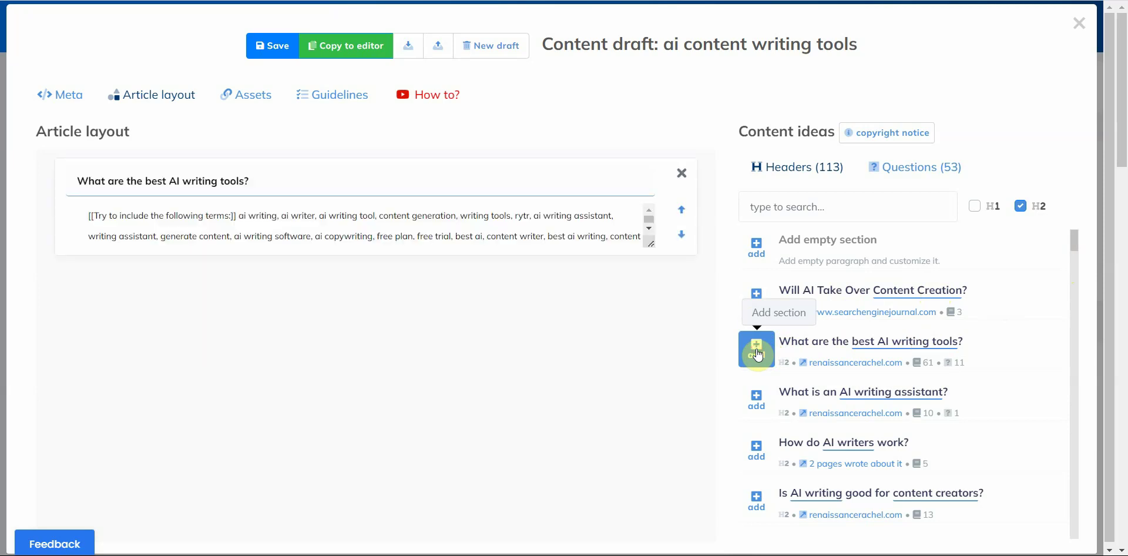
left_click(652, 229)
left_click(654, 240)
left_click(654, 241)
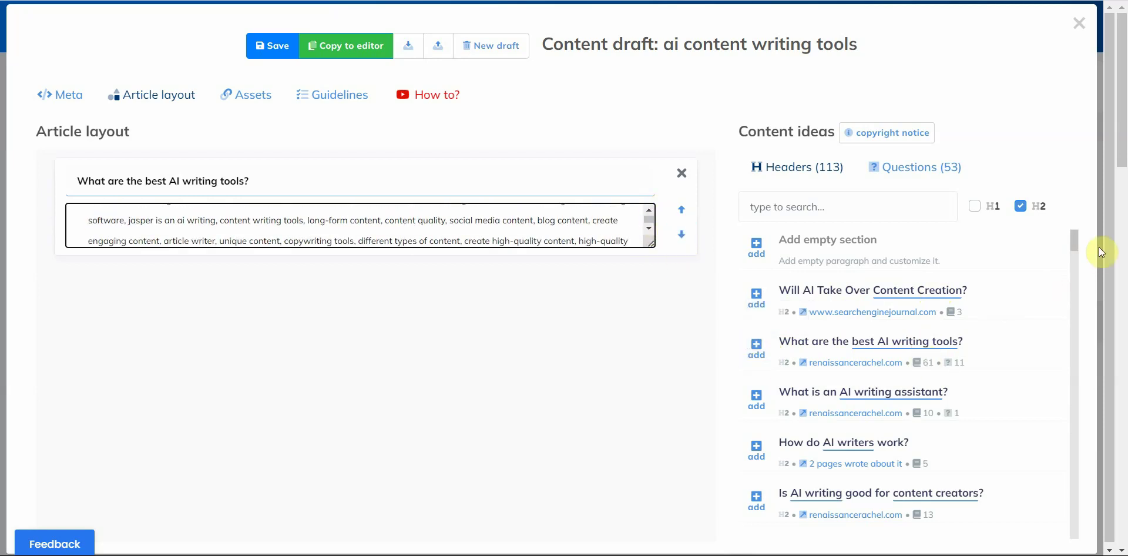
Step: Add "Why should I use an AI writing tool?" to the layout, and place "What Is Artificial Intelligence or AI Writing Software?" directly above it
left_click_drag(1076, 237, 1076, 247)
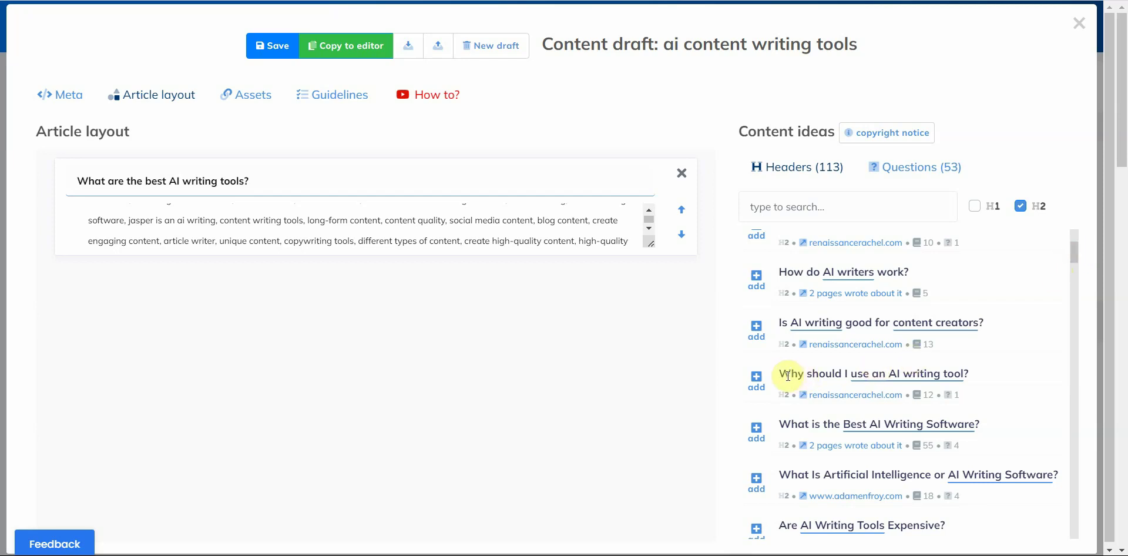
left_click(758, 381)
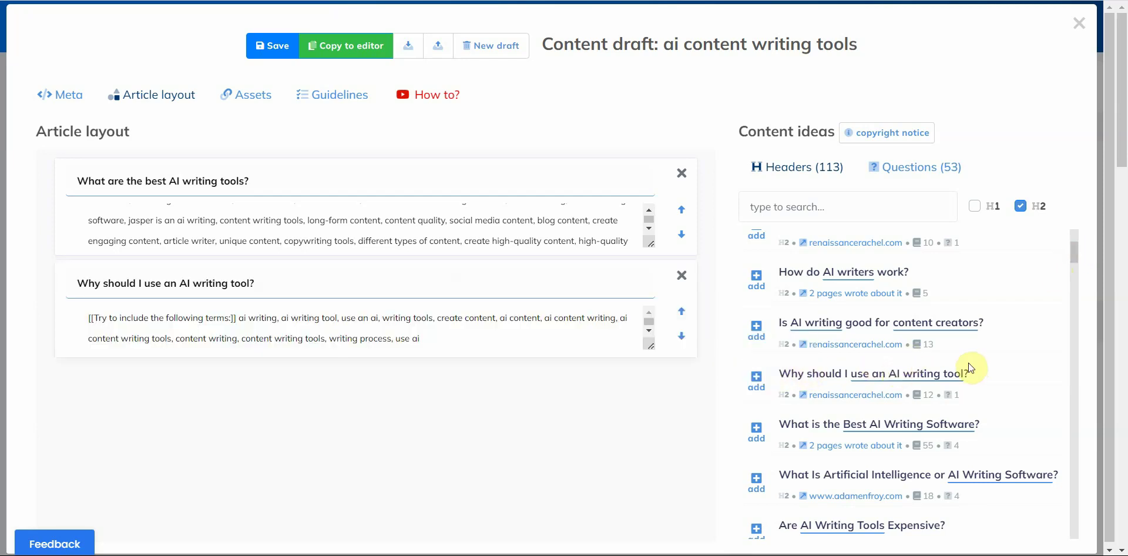
left_click_drag(1074, 259, 1074, 265)
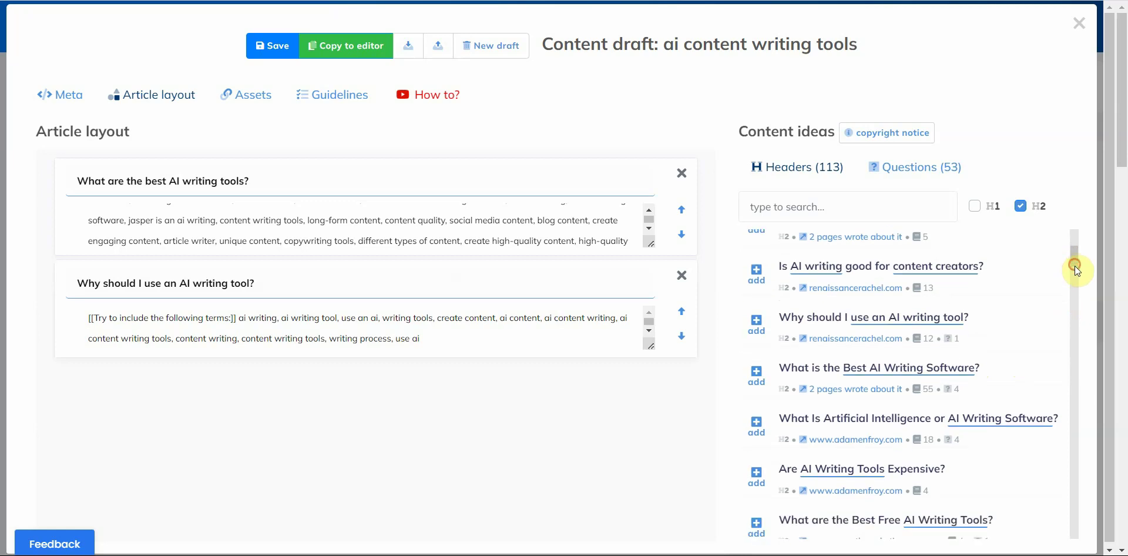
left_click(758, 424)
left_click(682, 412)
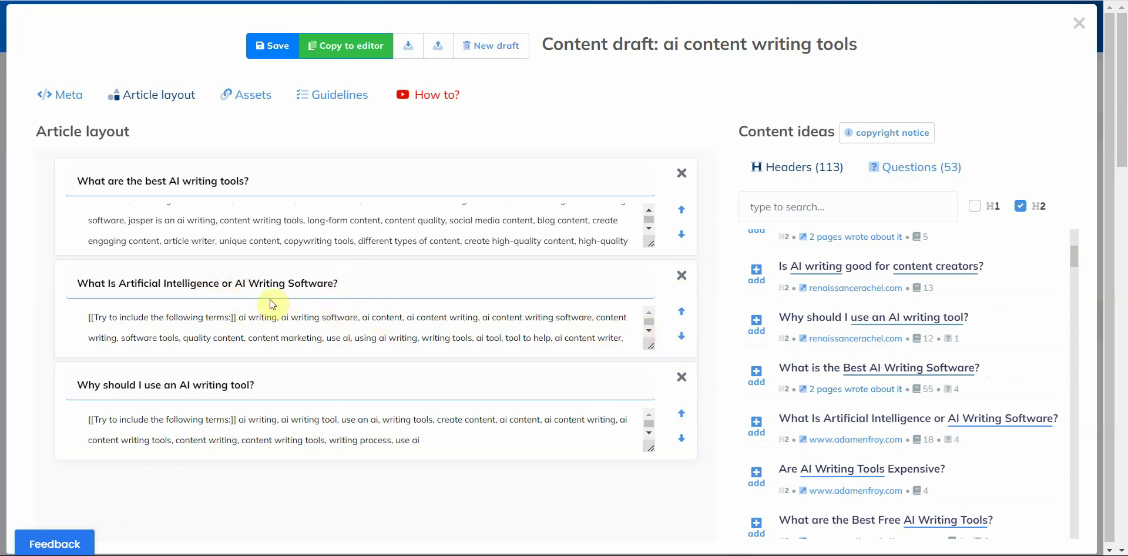
left_click(682, 337)
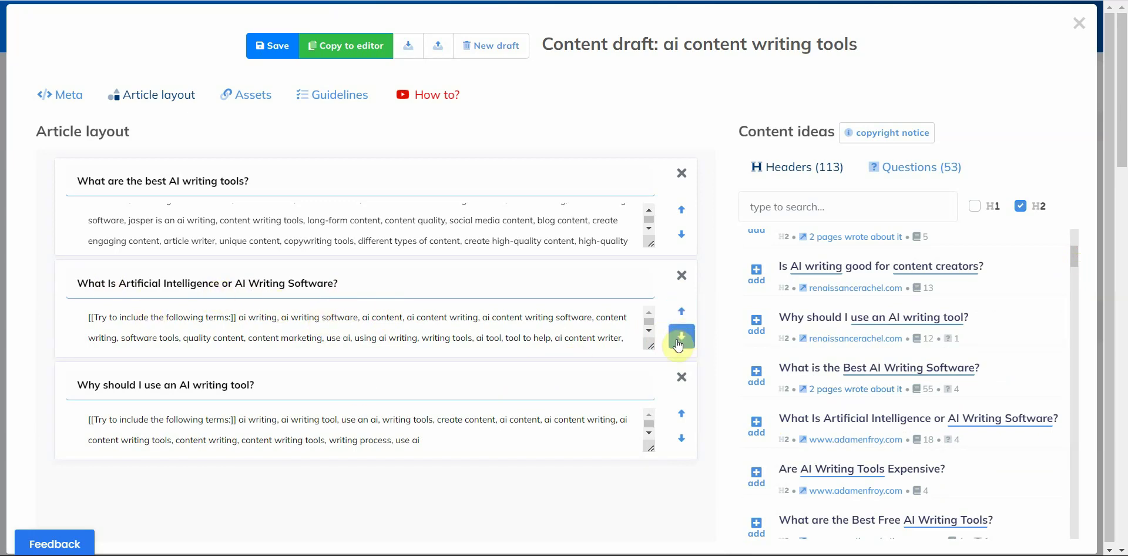
Step: Add the H2 sections "What are the Best Free AI Writing Tools?" and "How Does AI Writing Software work?" to the article layout
scroll(1074, 267, "down", 2)
scroll(1074, 268, "down", 2)
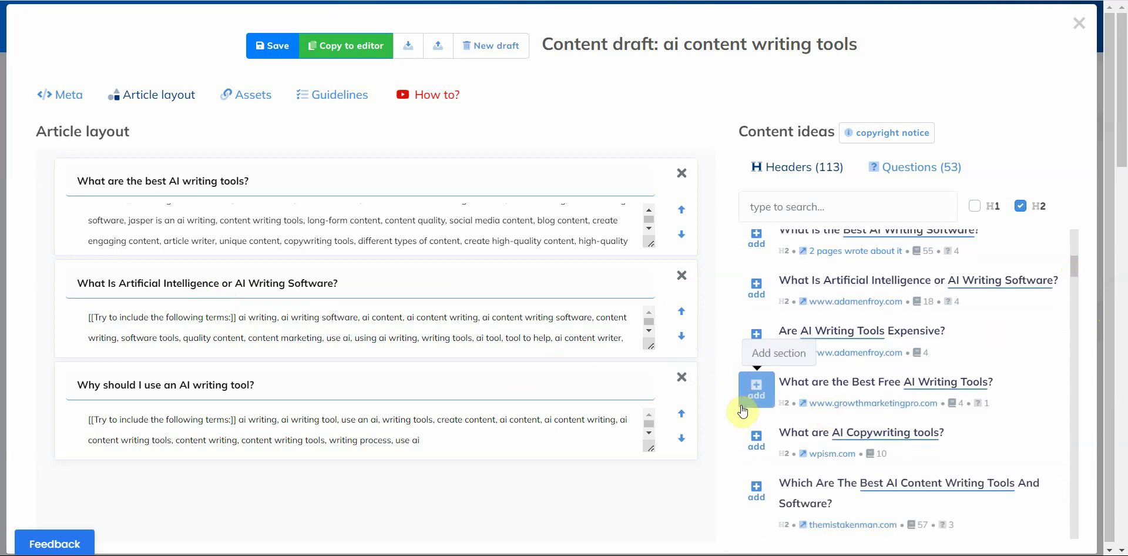
left_click(744, 401)
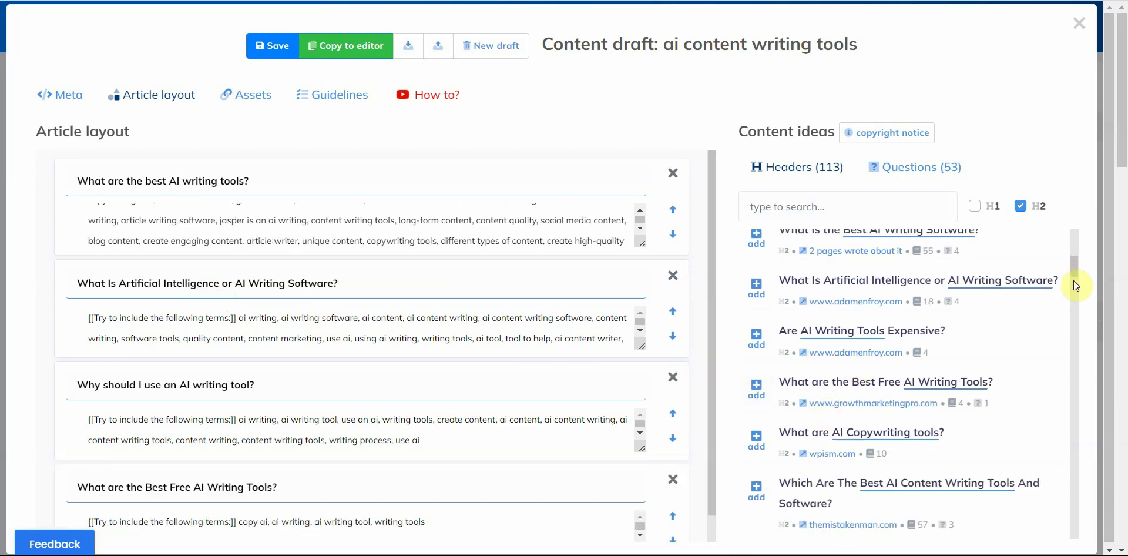
scroll(1074, 276, "down", 3)
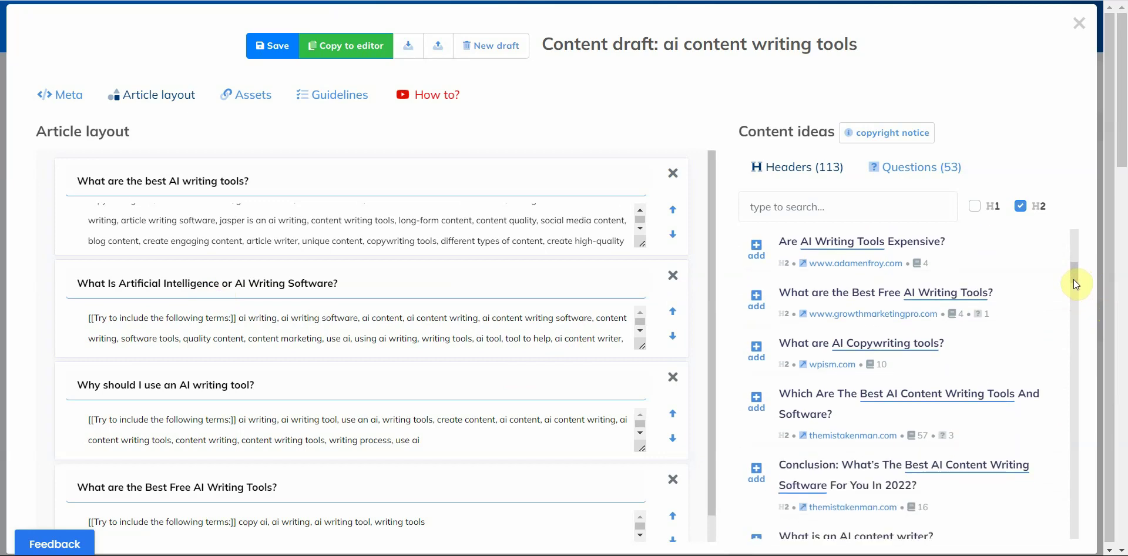
scroll(1074, 280, "down", 4)
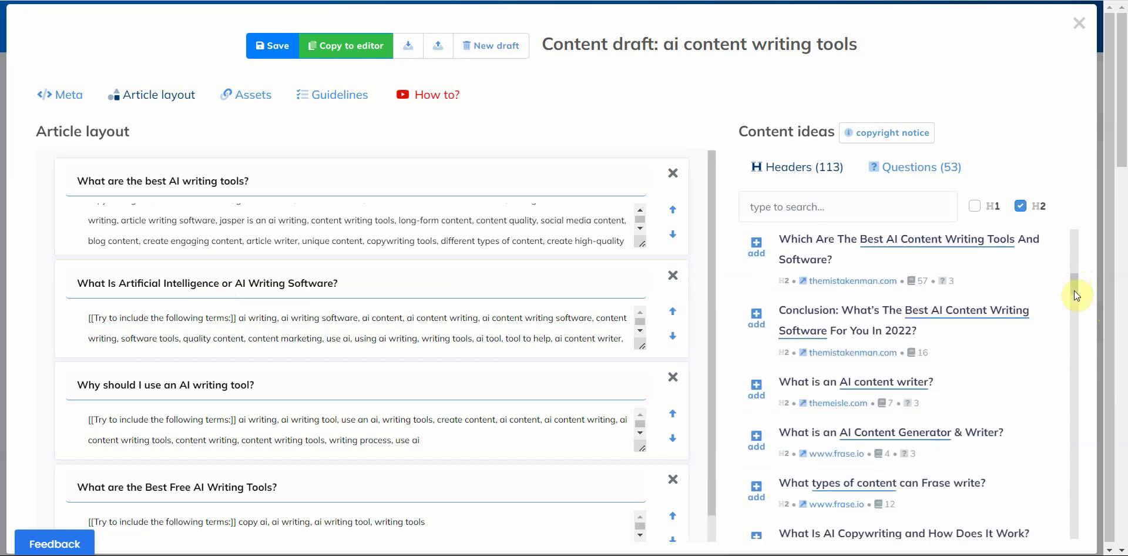
left_click_drag(1074, 291, 1074, 304)
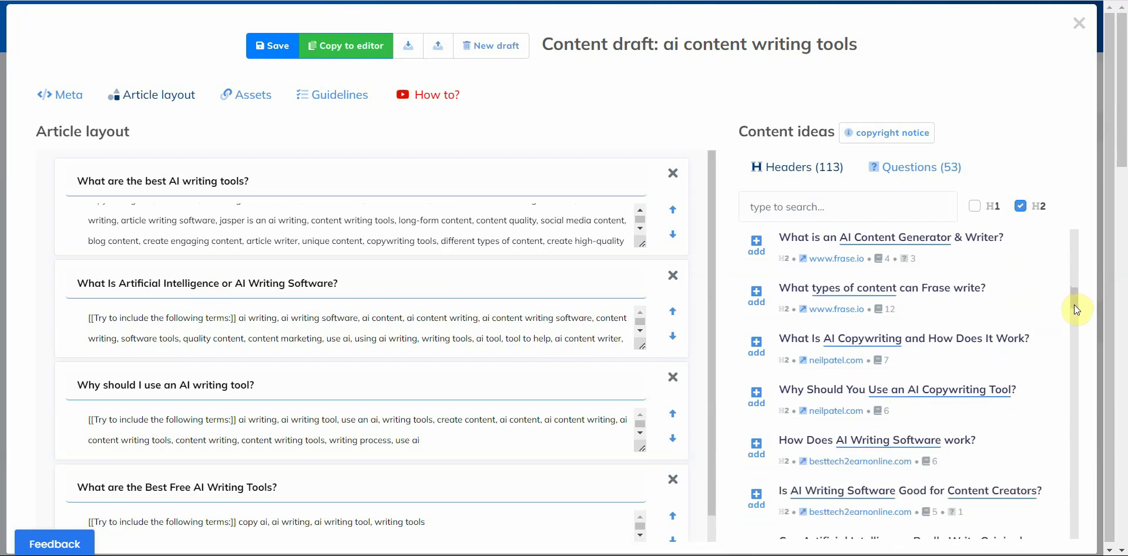
left_click(756, 454)
Step: Move "How Does AI Writing Software work?" between "Why should I use an AI writing tool?" and "What are the Best Free AI Writing Tools?"
left_click_drag(708, 370, 702, 460)
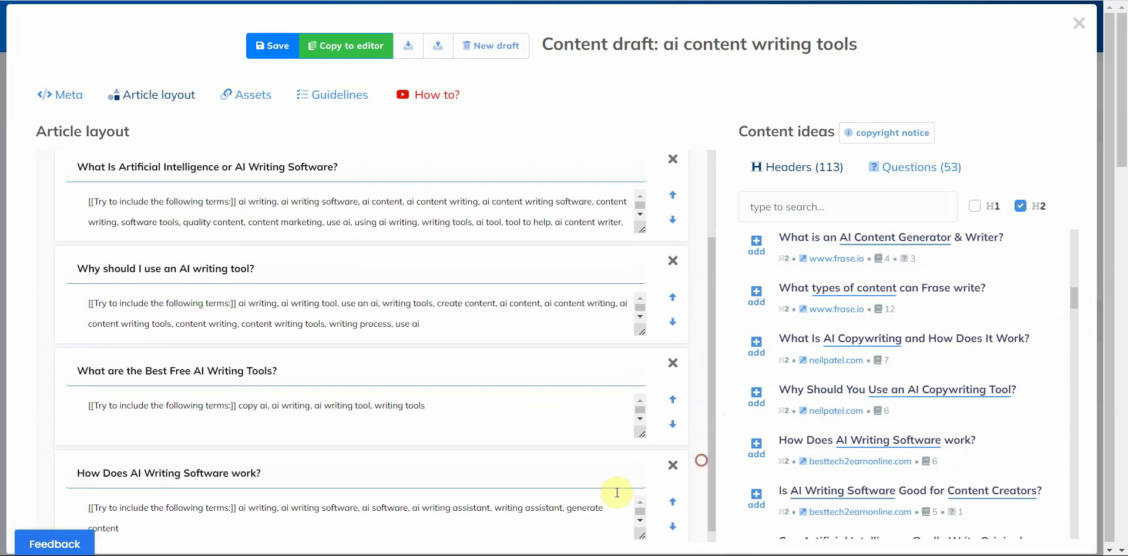
left_click(674, 498)
left_click(674, 499)
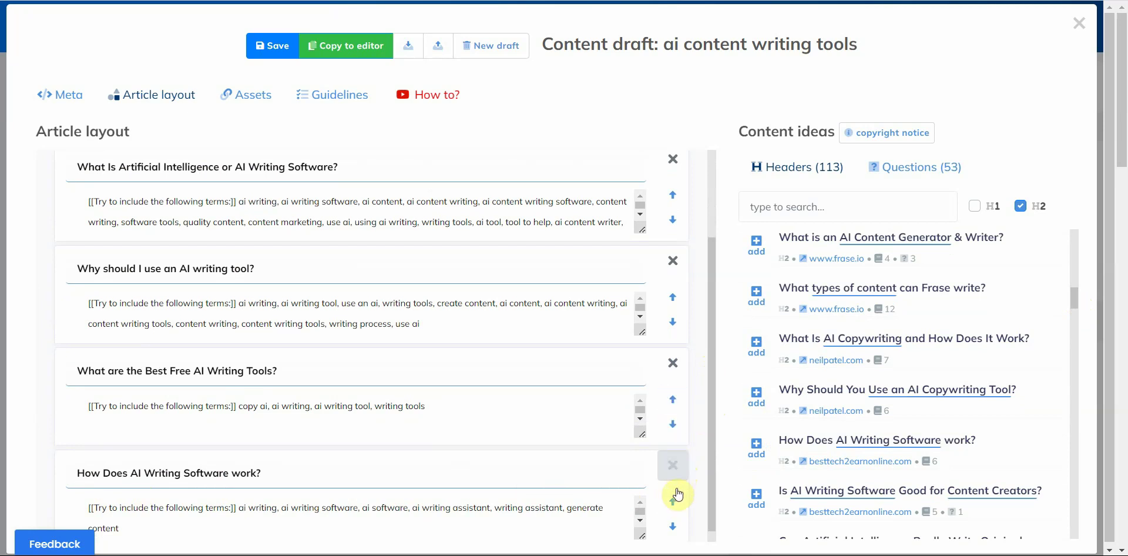
left_click(674, 500)
left_click(673, 401)
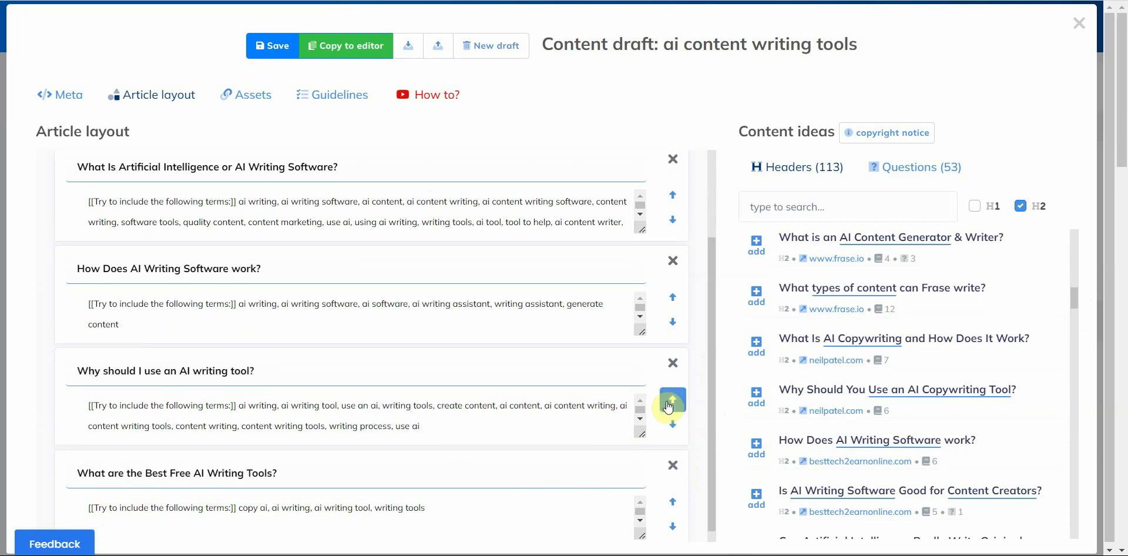
left_click(668, 404)
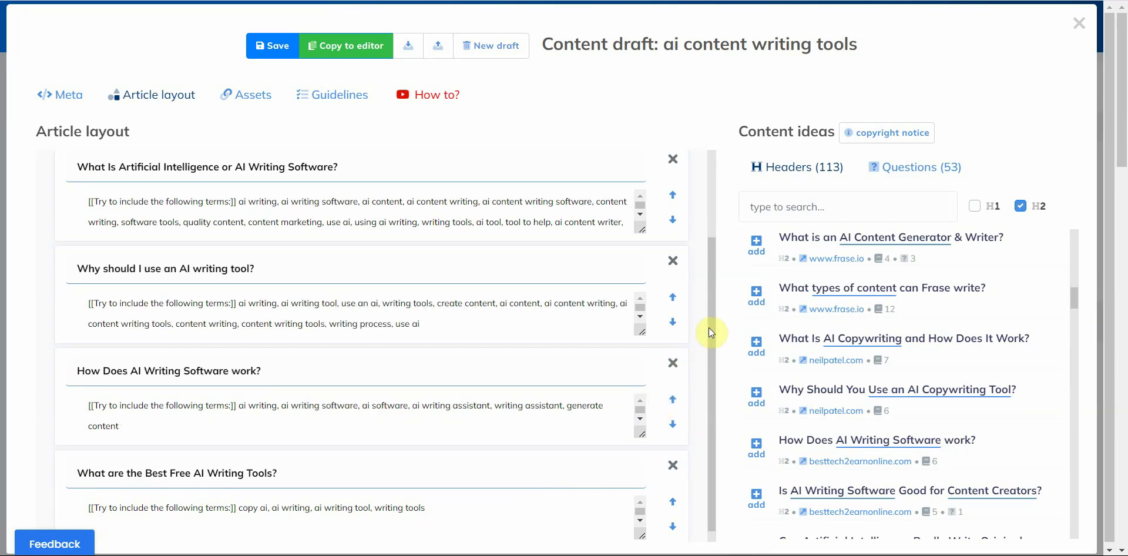
Step: Move the sections on what AI writing software is, why to use it and how it works above "What are the best AI writing tools?"
left_click_drag(709, 327, 710, 210)
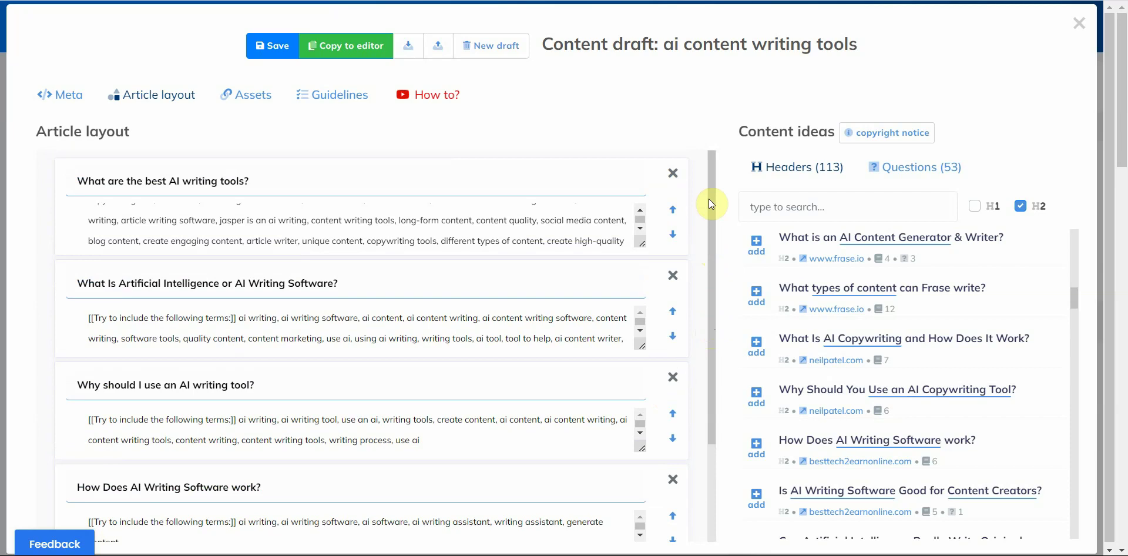
left_click(673, 311)
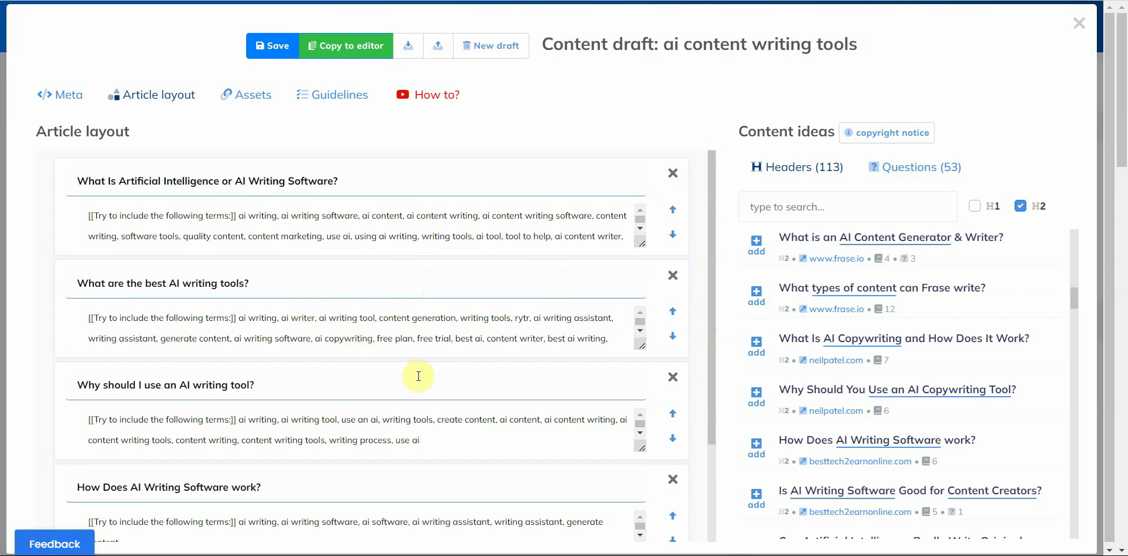
left_click(673, 414)
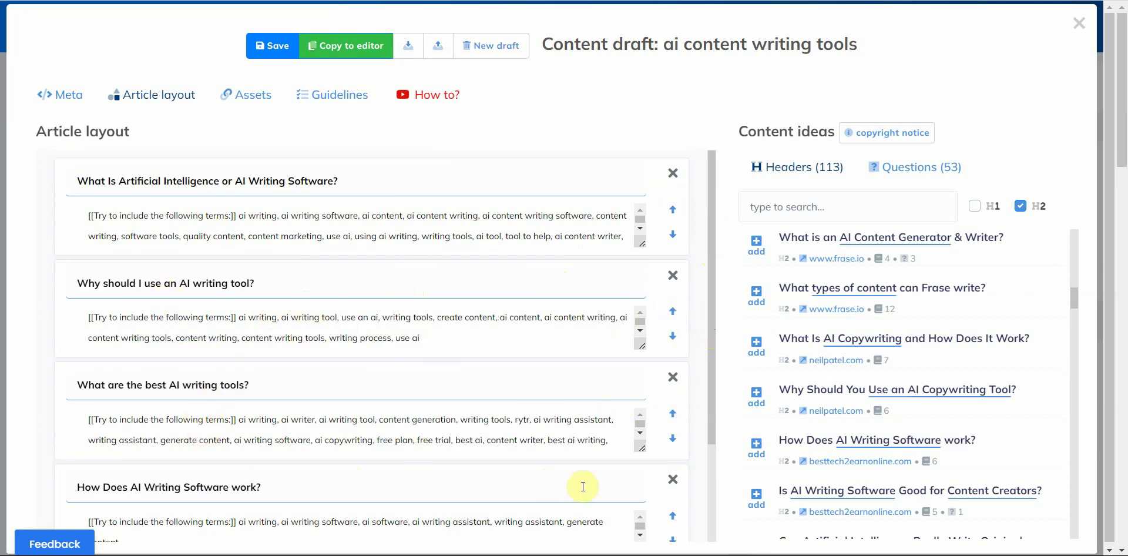
left_click(673, 515)
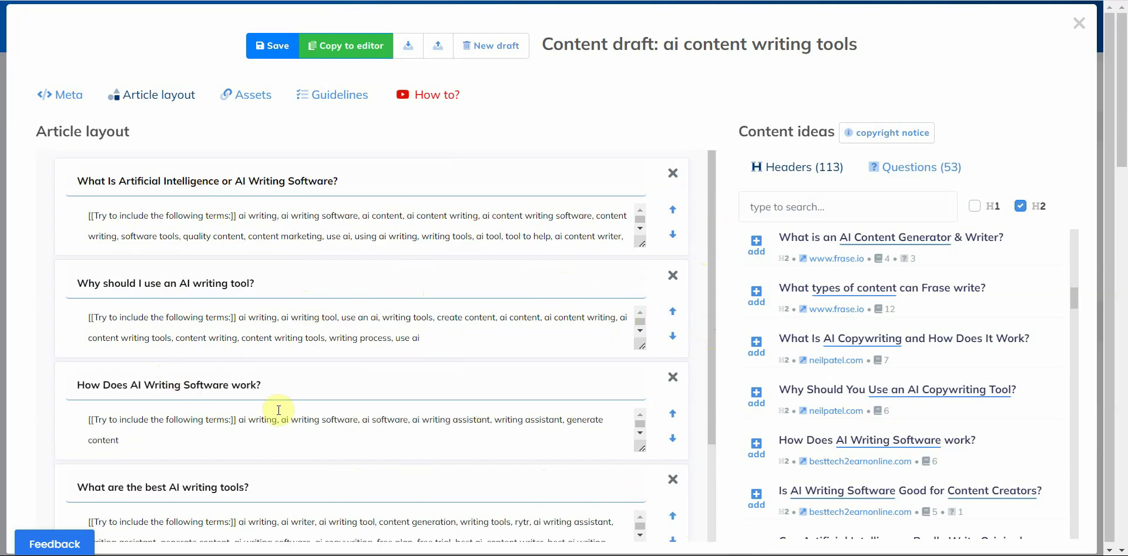
Step: Check the section order and the remaining header ideas, and copy the content draft to the editor
left_click_drag(710, 375, 698, 471)
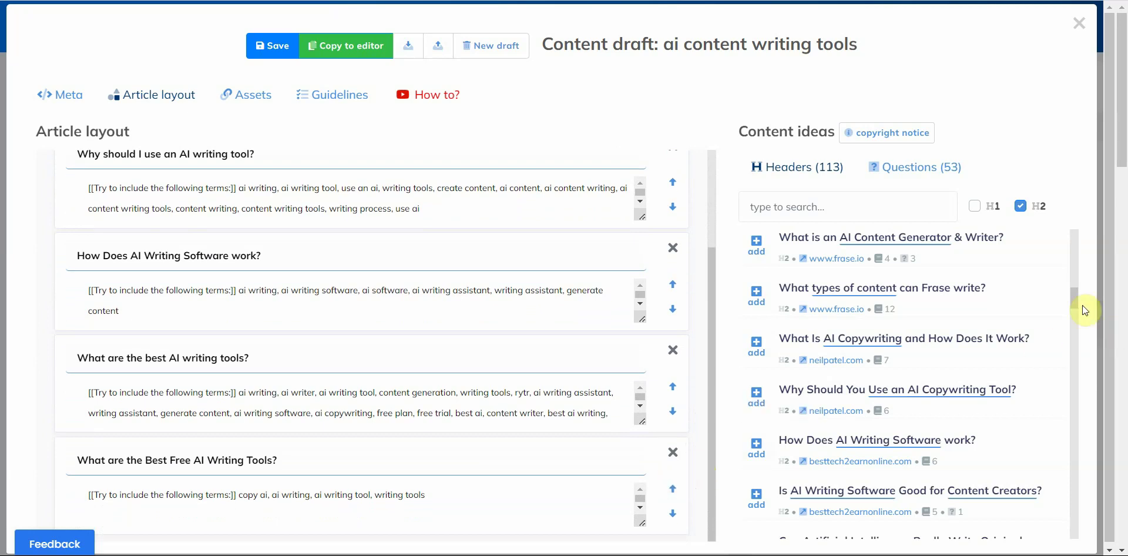
mouse_move(1083, 311)
left_mouse_down()
mouse_move(1073, 304)
mouse_move(1073, 327)
left_mouse_up()
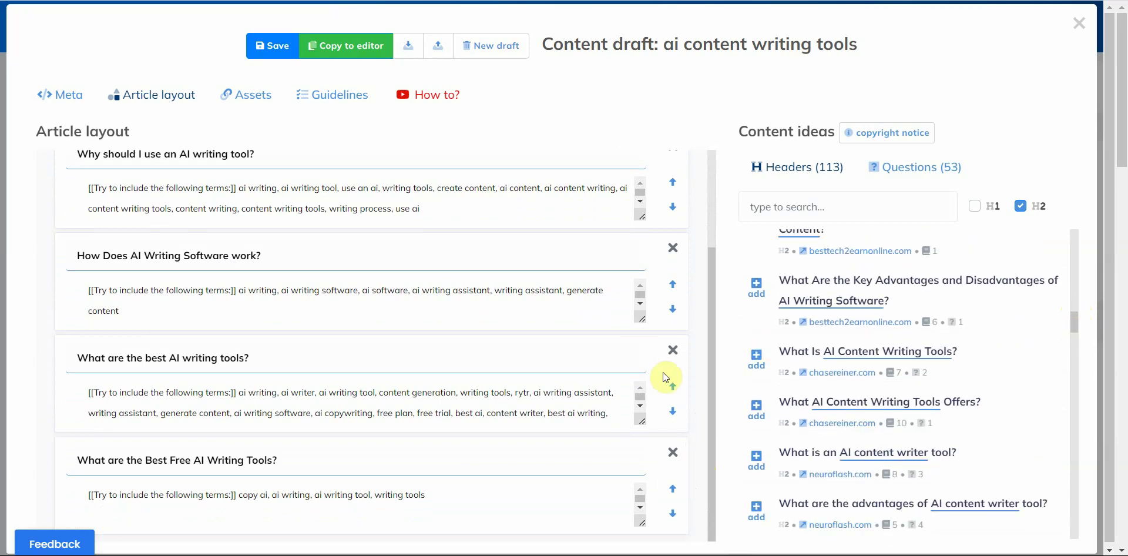
scroll(405, 446, "up", 3)
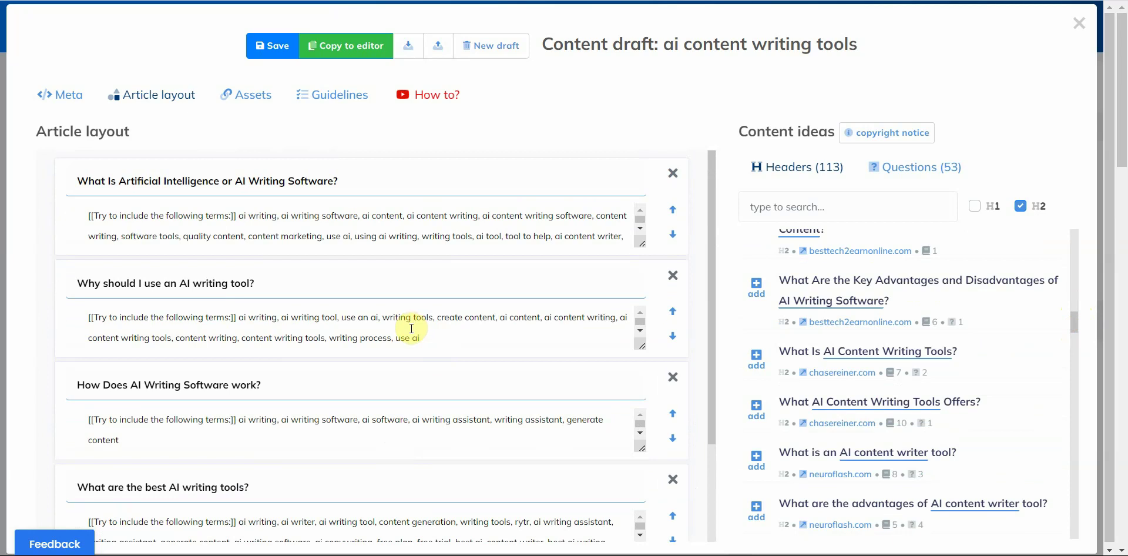
scroll(811, 406, "down", 10)
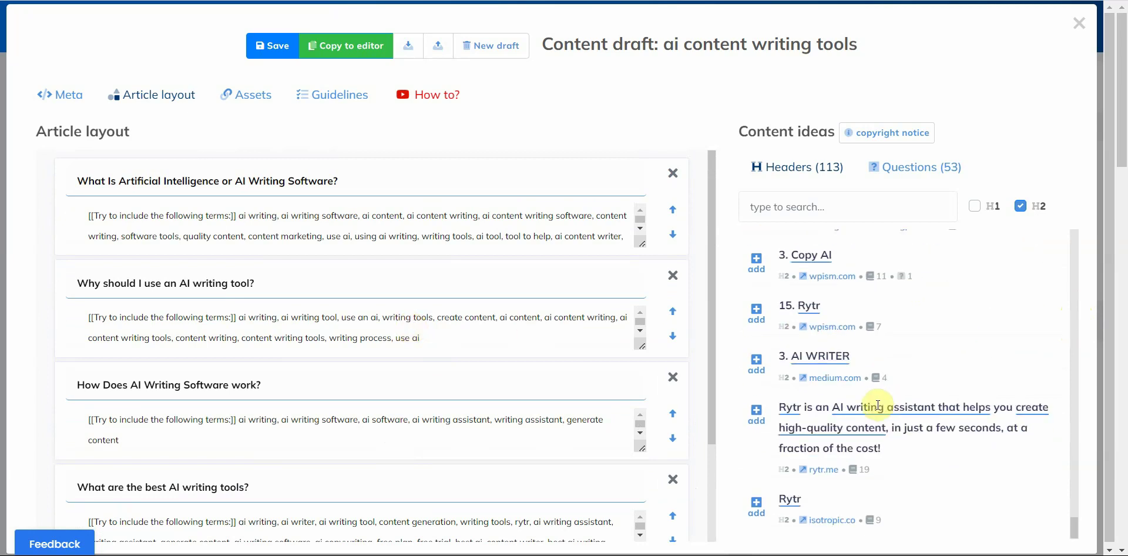
scroll(806, 407, "down", 1)
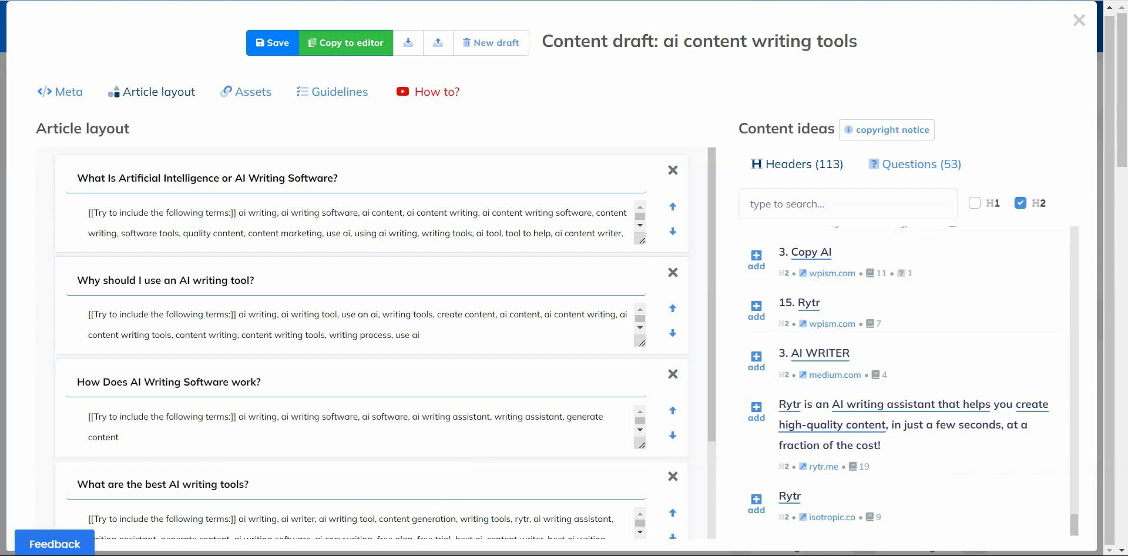
left_click(346, 42)
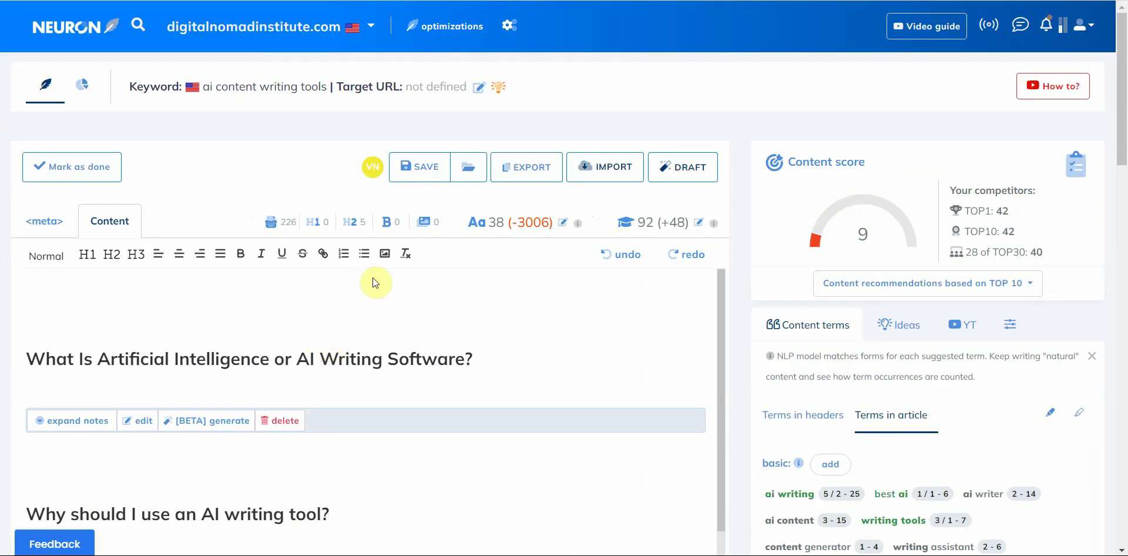
Step: Generate an AI paragraph for the heading "What Is Artificial Intelligence or AI Writing Software?" using its suggested terms
scroll(1086, 176, "down", 5)
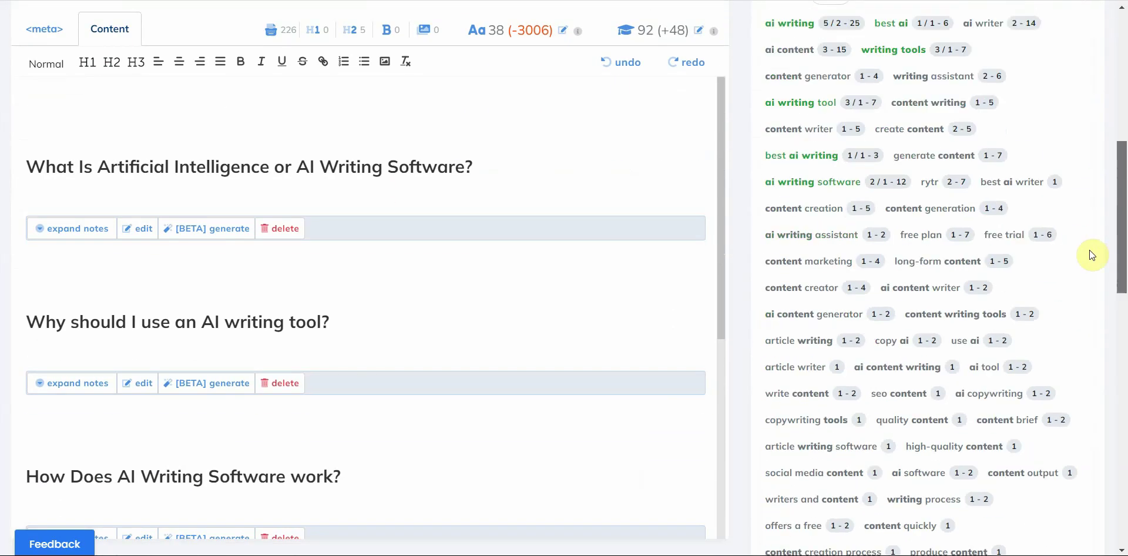
left_click_drag(720, 221, 722, 127)
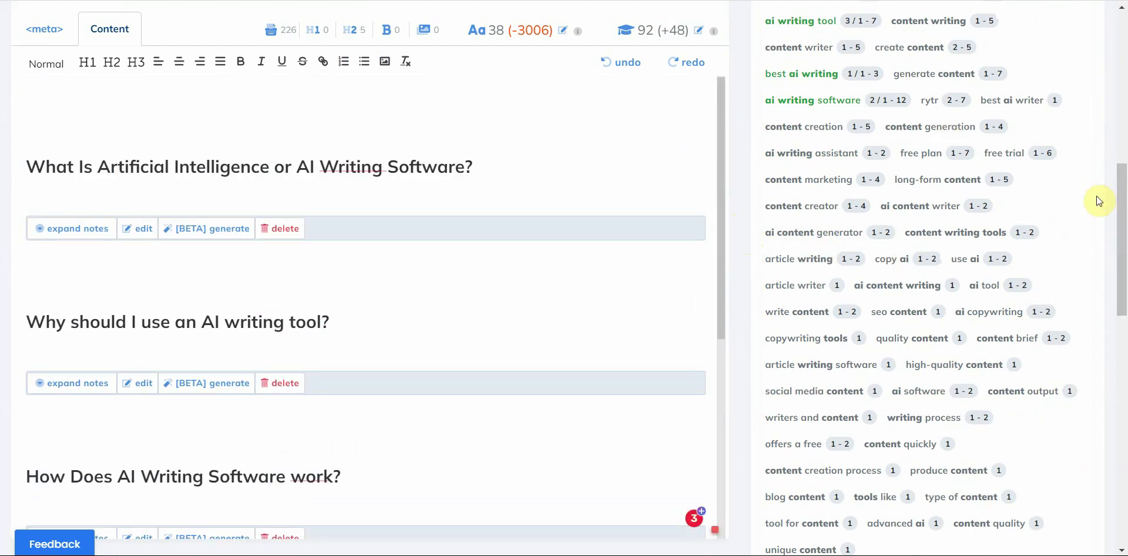
left_click_drag(1120, 203, 1115, 62)
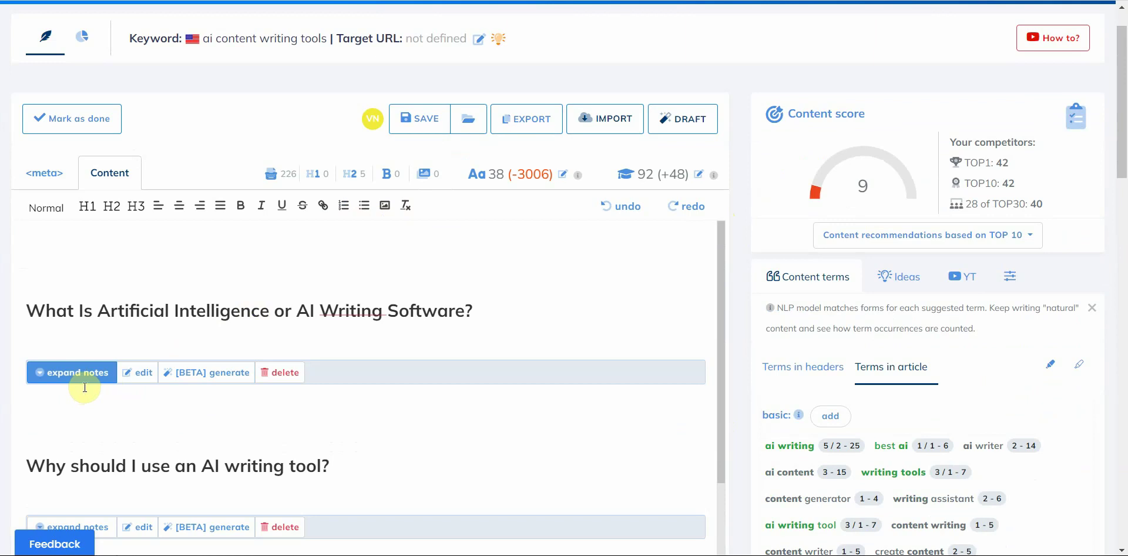
left_click(216, 381)
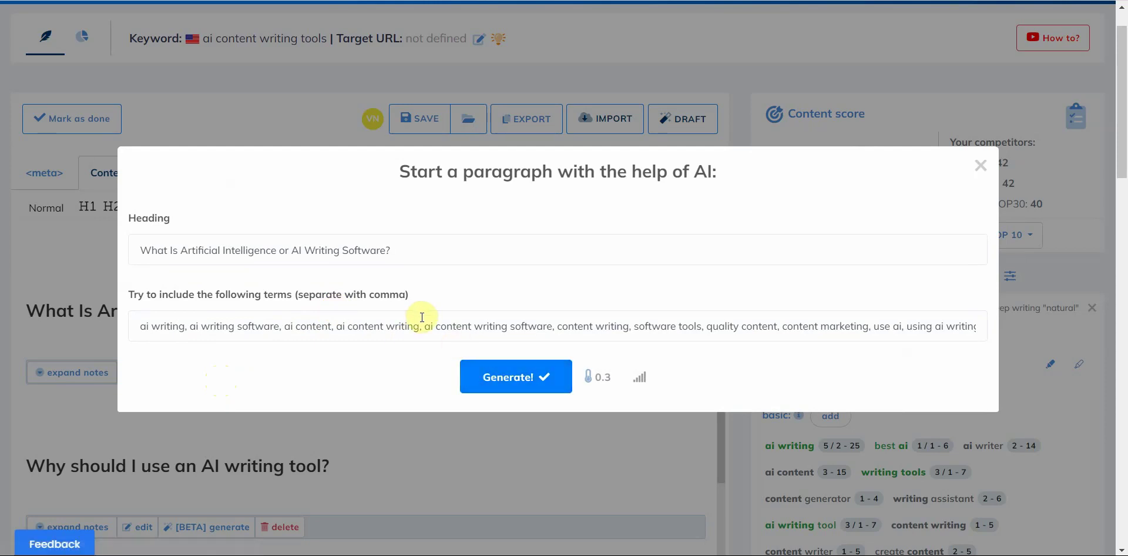
left_click(223, 252)
left_click(481, 381)
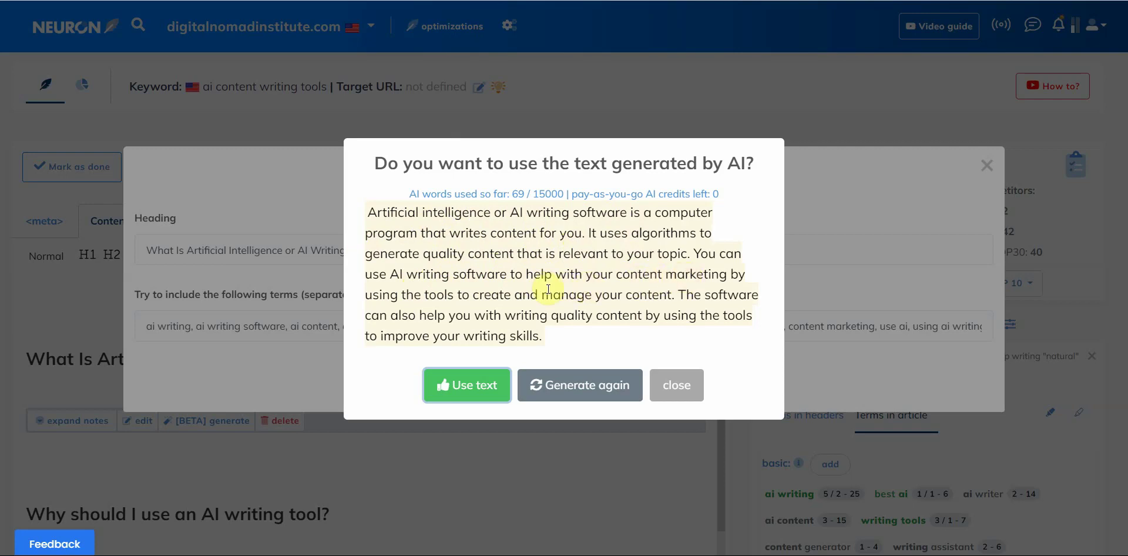
Step: Regenerate the AI paragraph for the first heading, insert the new version into the article and review it
left_click(456, 297)
key("BackSpace")
left_click(542, 394)
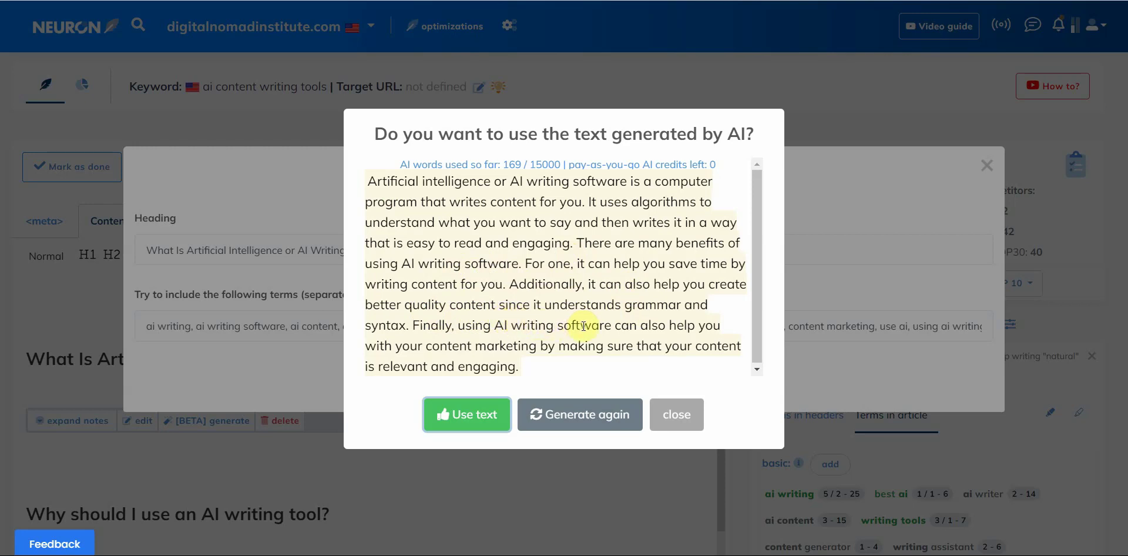
left_click(460, 402)
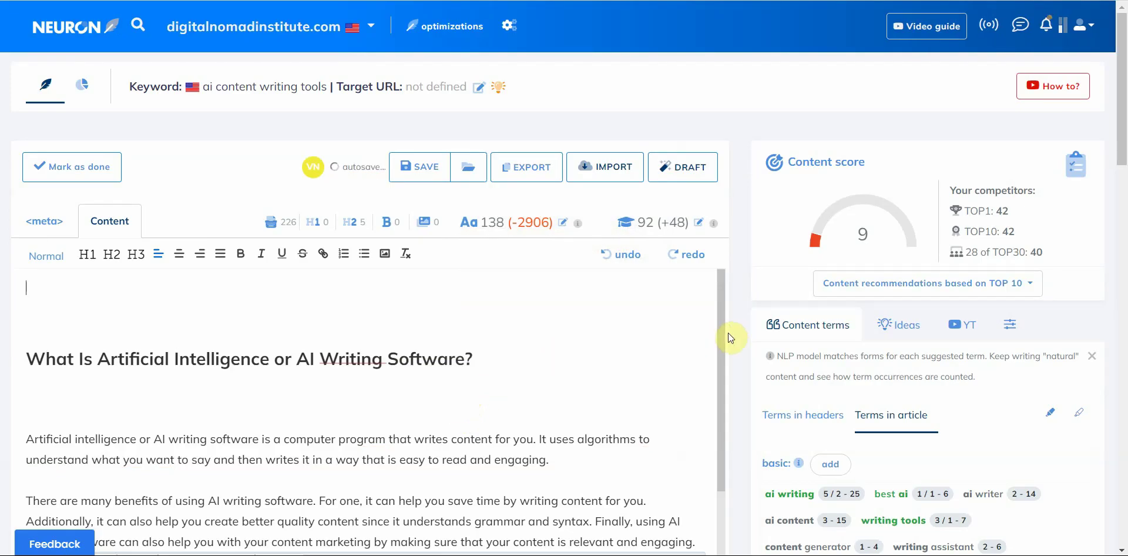
left_click_drag(722, 330, 730, 415)
scroll(724, 411, "up", 3)
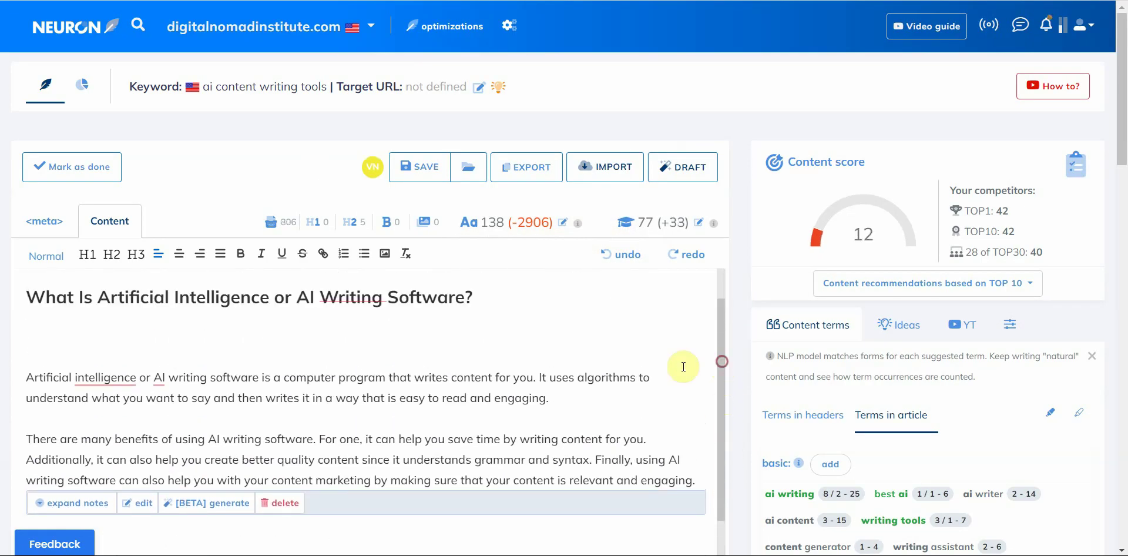
left_click(35, 335)
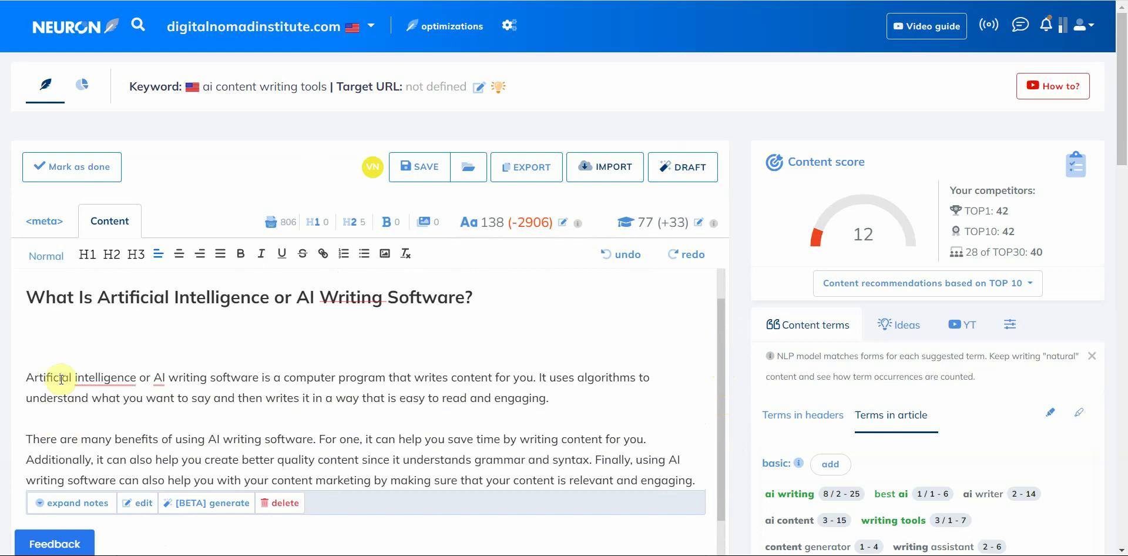
Step: Generate an AI paragraph for the heading "Why should I use an AI writing tool?" using its suggested terms and insert it into the article
mouse_move(106, 377)
scroll(716, 442, "down", 3)
scroll(710, 498, "down", 1)
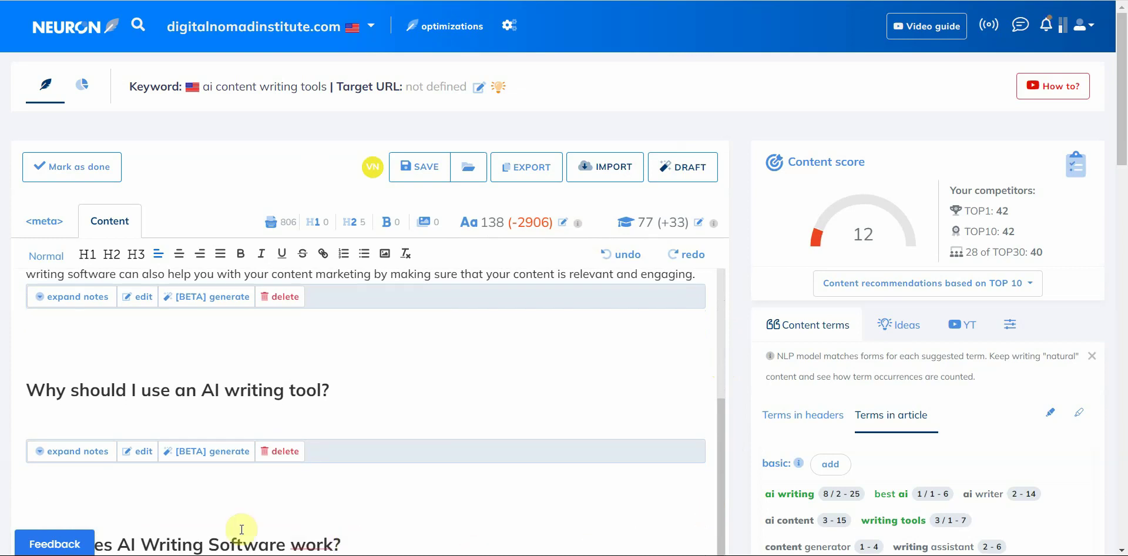
left_click(213, 458)
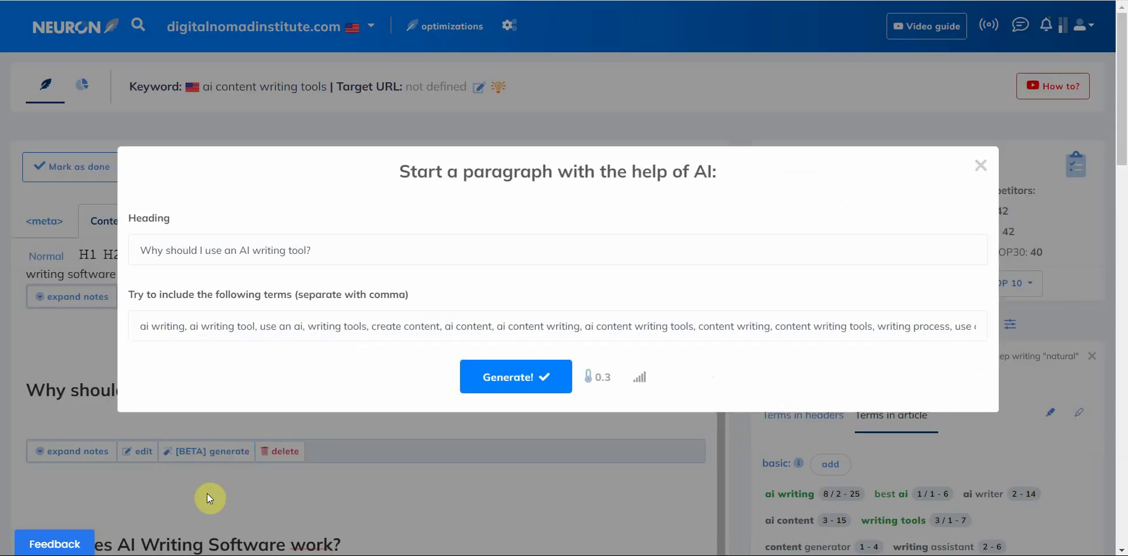
left_click(497, 381)
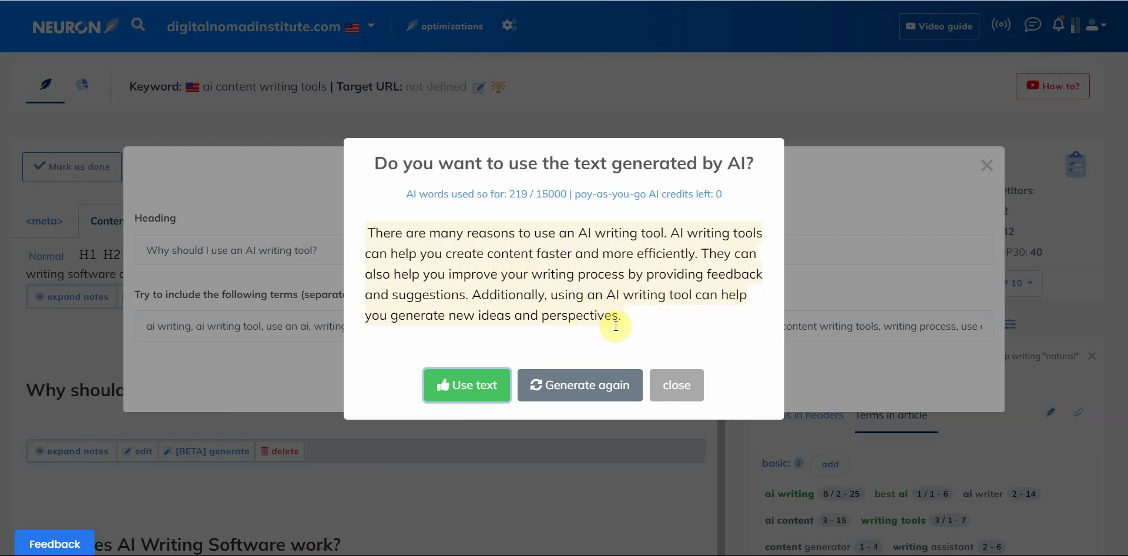
left_click(470, 382)
left_click_drag(728, 345, 696, 485)
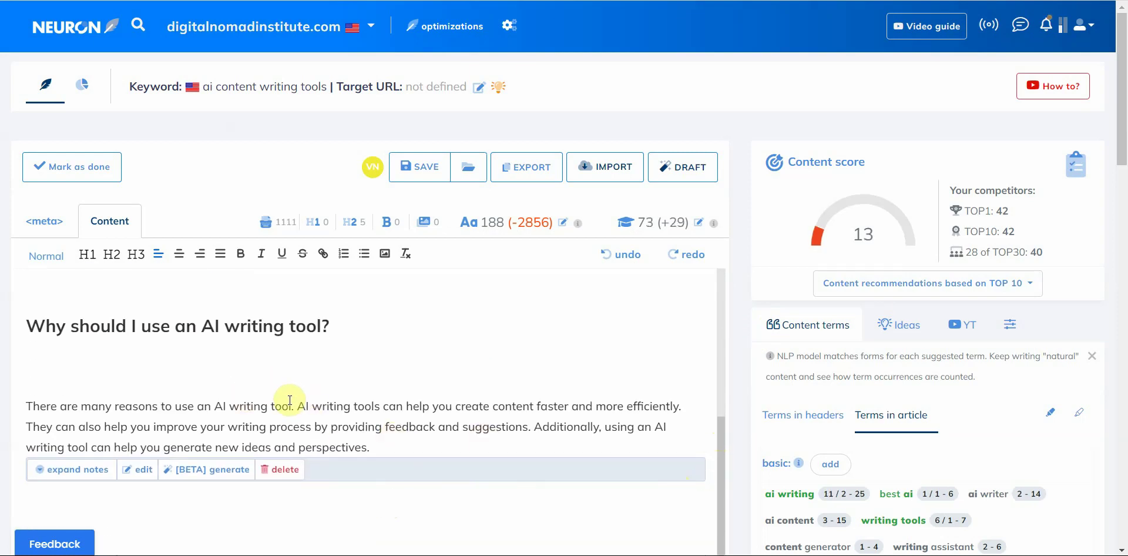
Step: Try to expand the whole generated paragraph under "Why should I use an AI writing tool?" with AI
left_click_drag(371, 448, 100, 426)
left_click(438, 445)
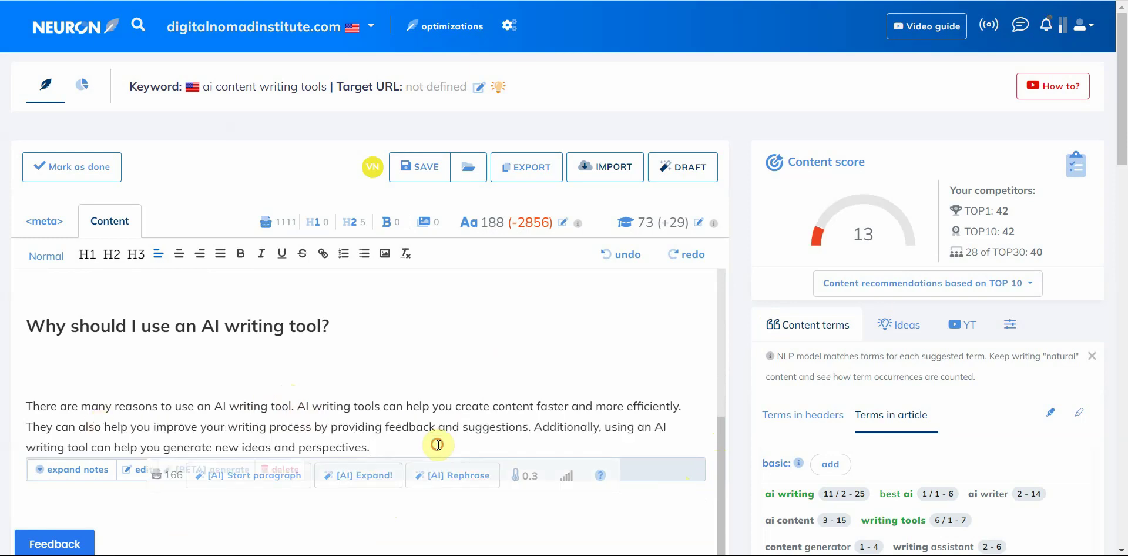
left_click(86, 473)
left_click(87, 471)
left_click_drag(372, 448, 25, 407)
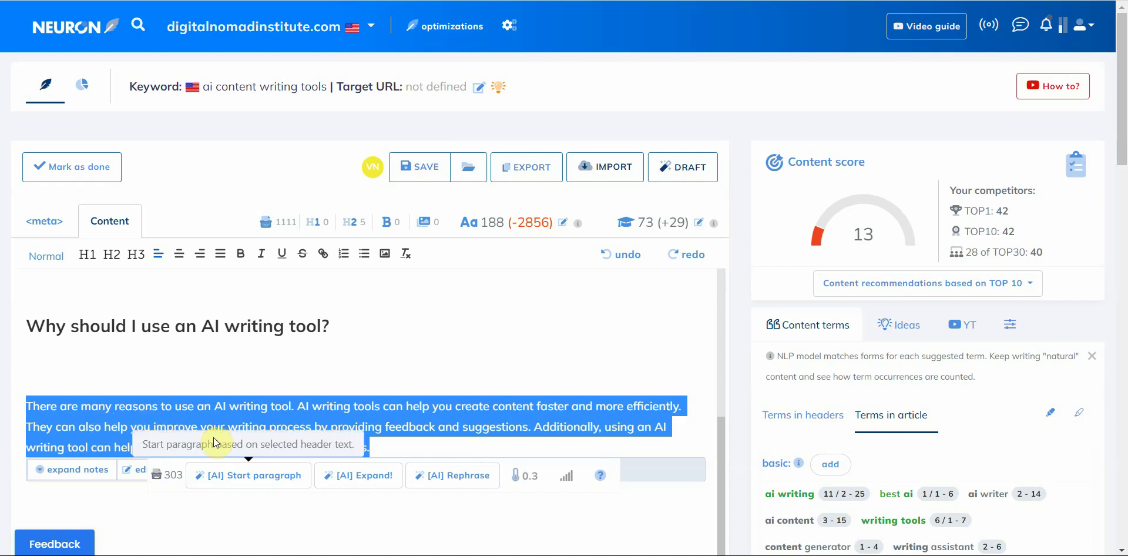
left_click(366, 479)
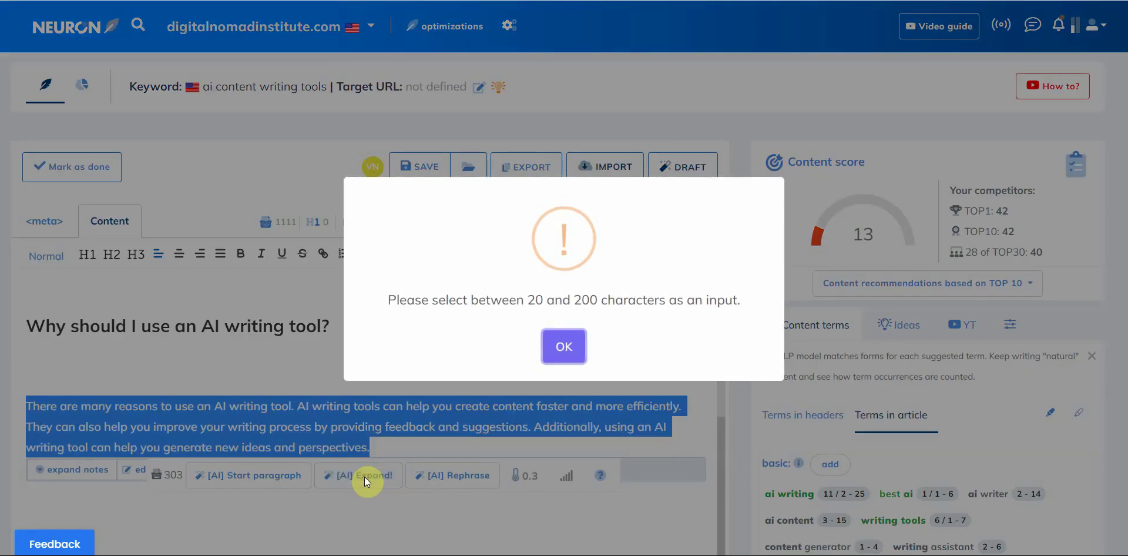
left_click(556, 357)
Step: Try to AI-expand only the paragraph's last sentence, starting with "Additionally, using an AI writing tool"
left_click(397, 449)
left_click_drag(396, 449, 108, 426)
left_click(416, 428)
left_click_drag(370, 447, 533, 428)
left_click(333, 477)
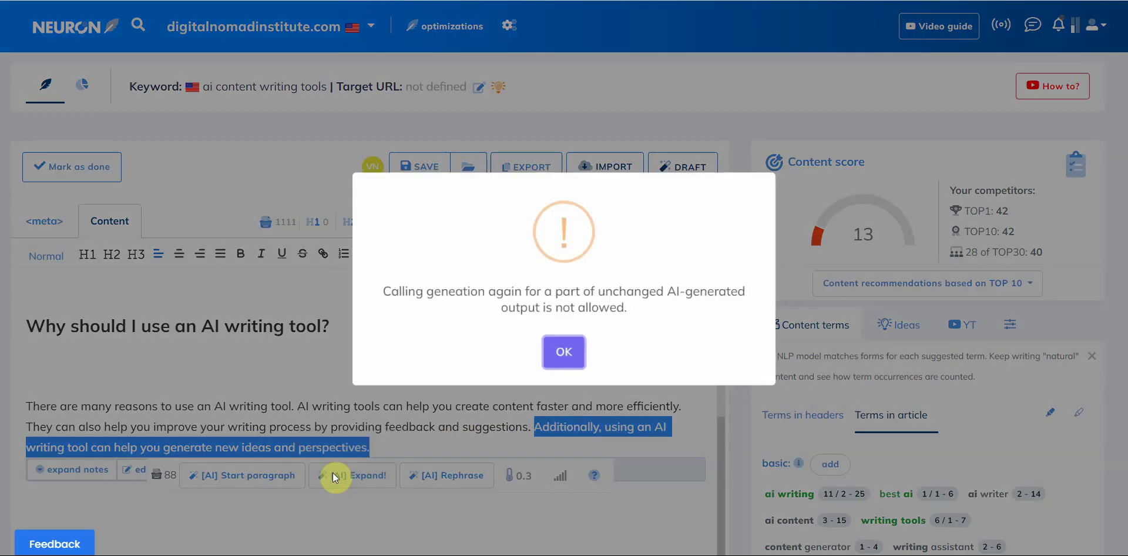
left_click(565, 355)
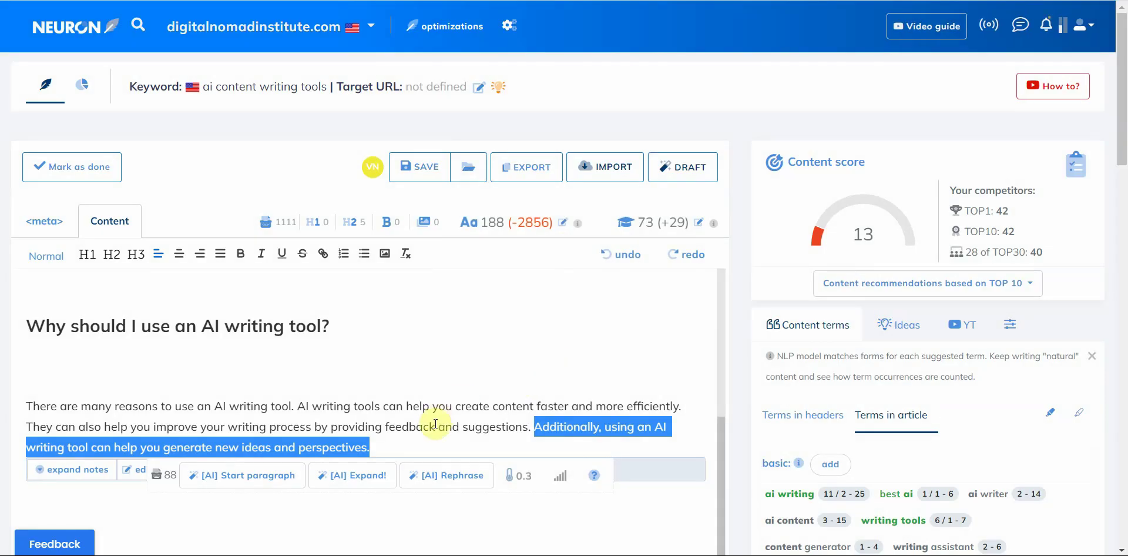
left_click(436, 425)
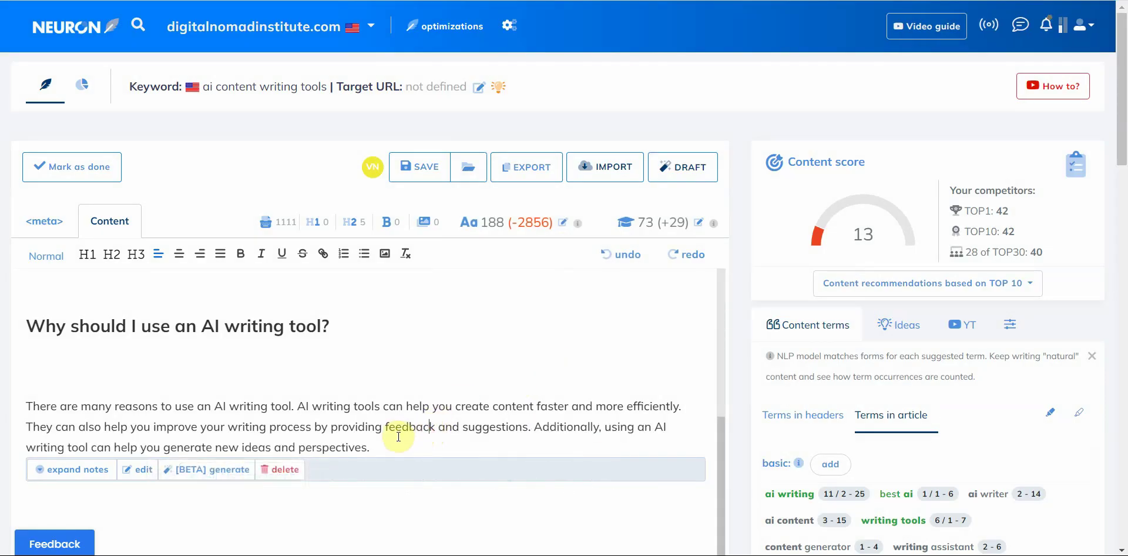
Step: Try the AI expansion on the part of the paragraph from its second sentence to the end
left_click(378, 444)
left_click_drag(378, 444, 294, 406)
left_click(391, 477)
left_click(562, 352)
left_click(290, 404)
mouse_move(723, 463)
left_mouse_down()
mouse_move(723, 295)
mouse_move(723, 456)
left_mouse_up()
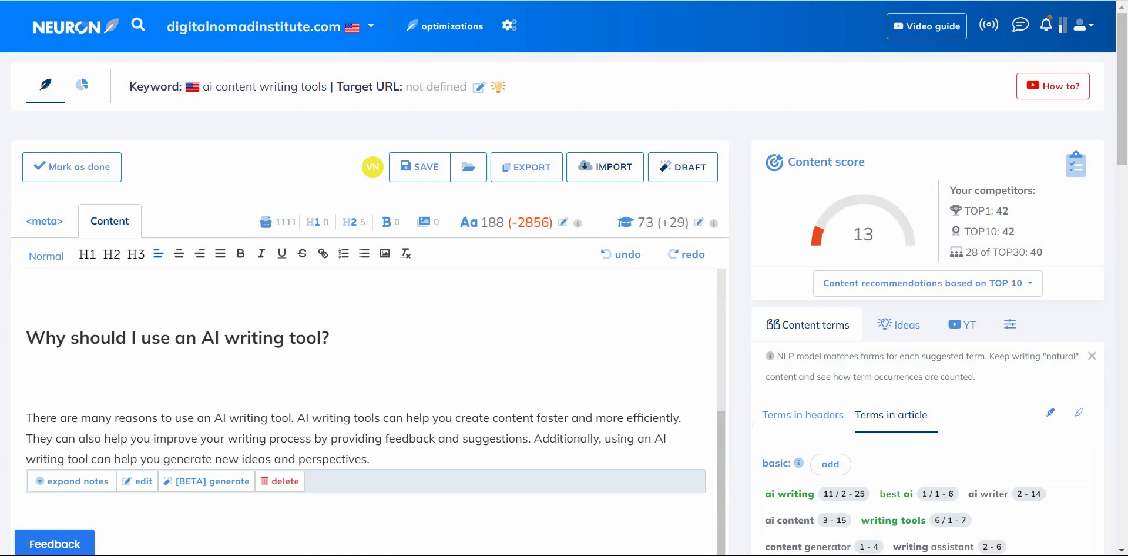
Step: Review the generated text under "Why should I use an AI writing tool?" and the article's first section
left_click_drag(1120, 117, 1120, 88)
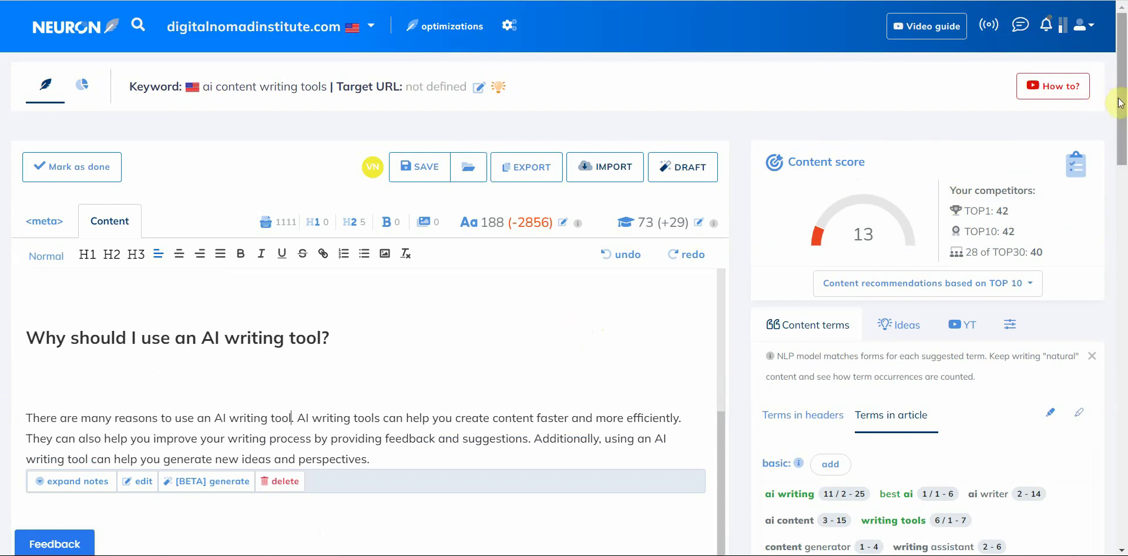
mouse_move(1115, 101)
left_mouse_down()
mouse_move(1108, 494)
mouse_move(1116, 98)
left_mouse_up()
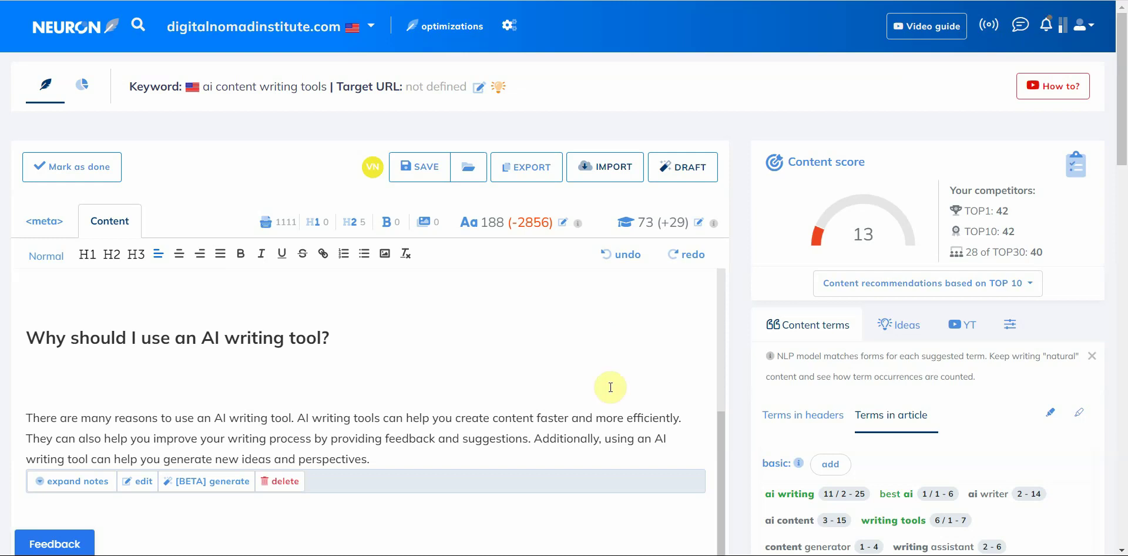
left_click_drag(1115, 135, 1115, 174)
triple_click(290, 291)
left_click_drag(290, 290, 22, 178)
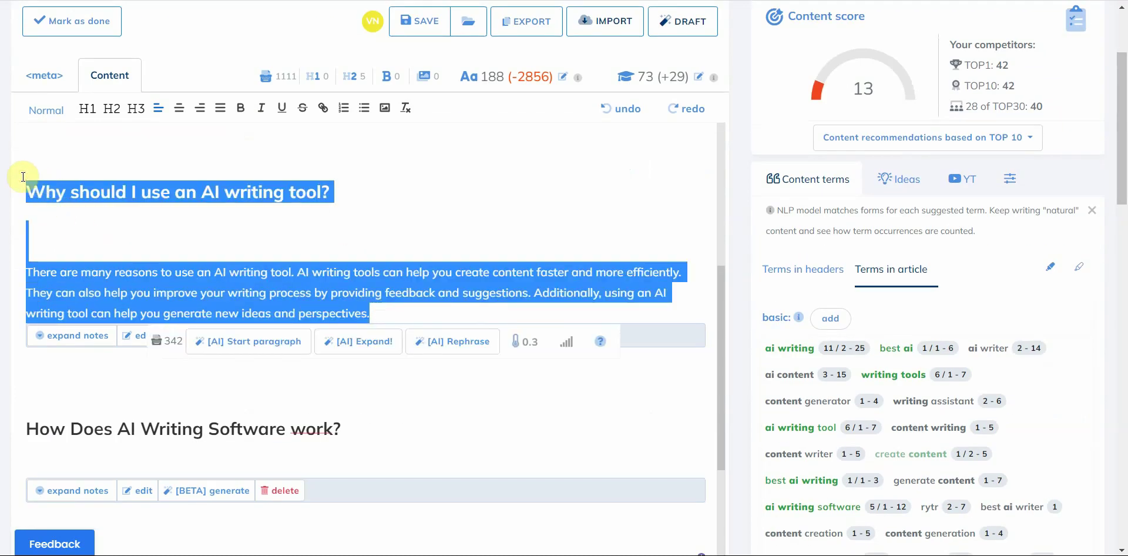
left_click(247, 237)
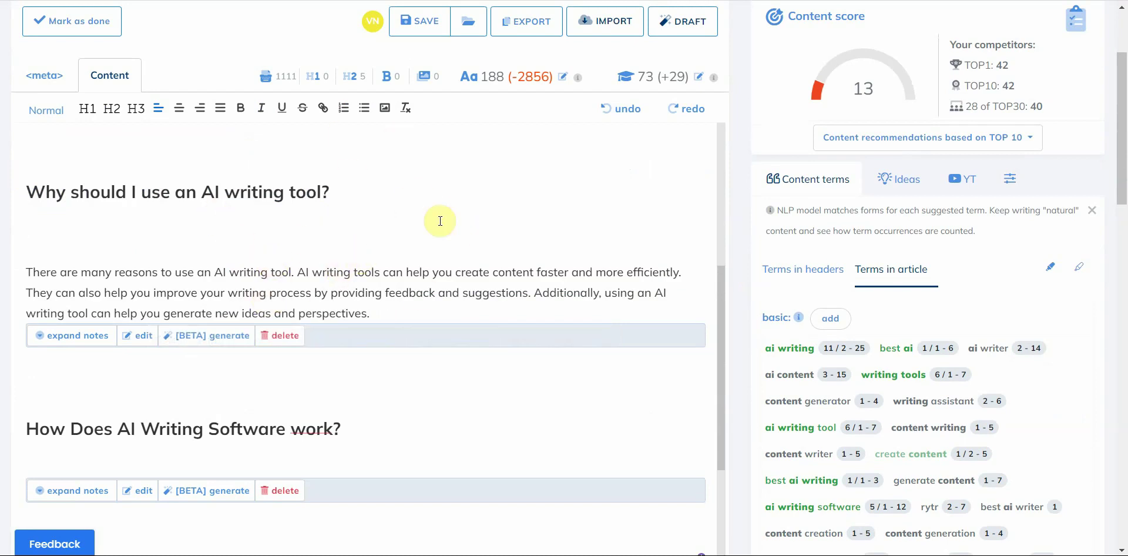
scroll(538, 288, "up", 5)
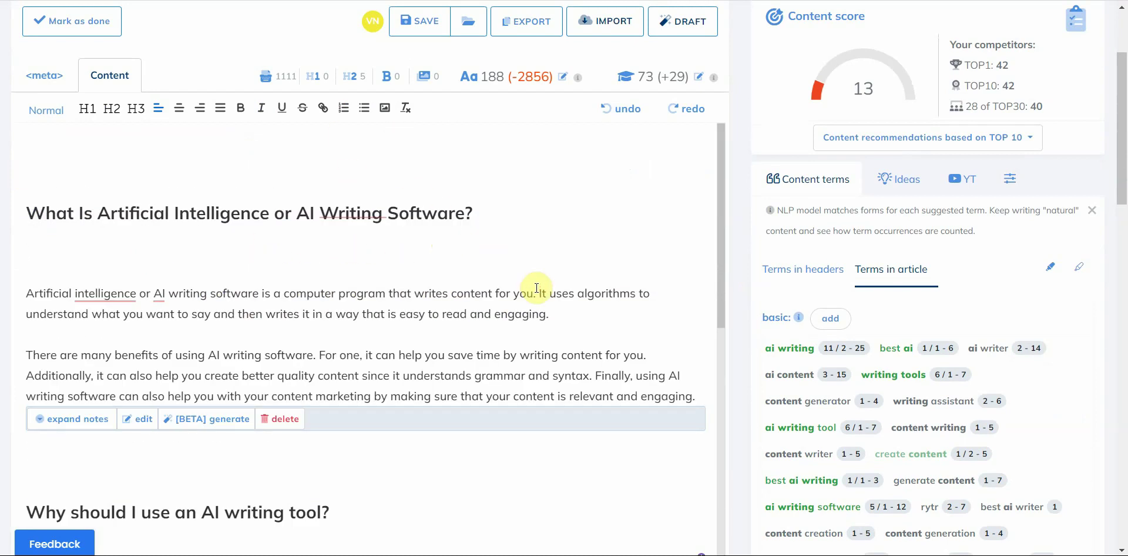
scroll(532, 287, "up", 3)
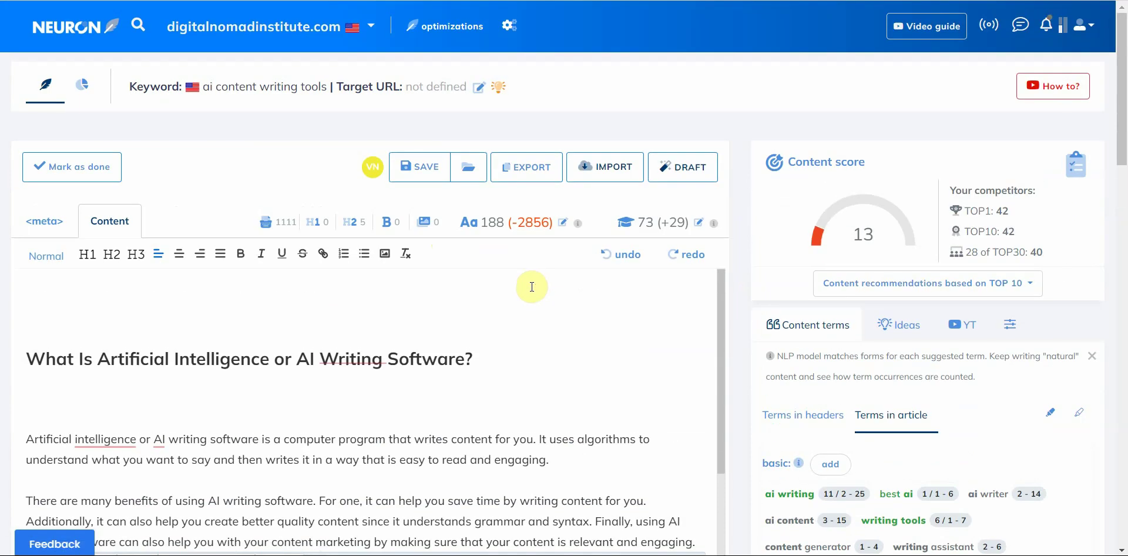